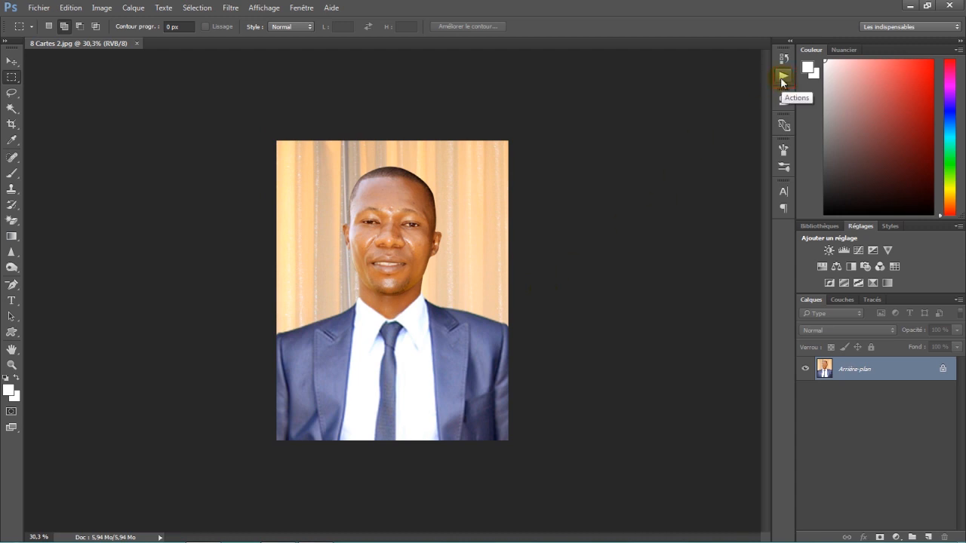
Show the Actions panel and check the contents of the existing action set.
left_click(301, 8)
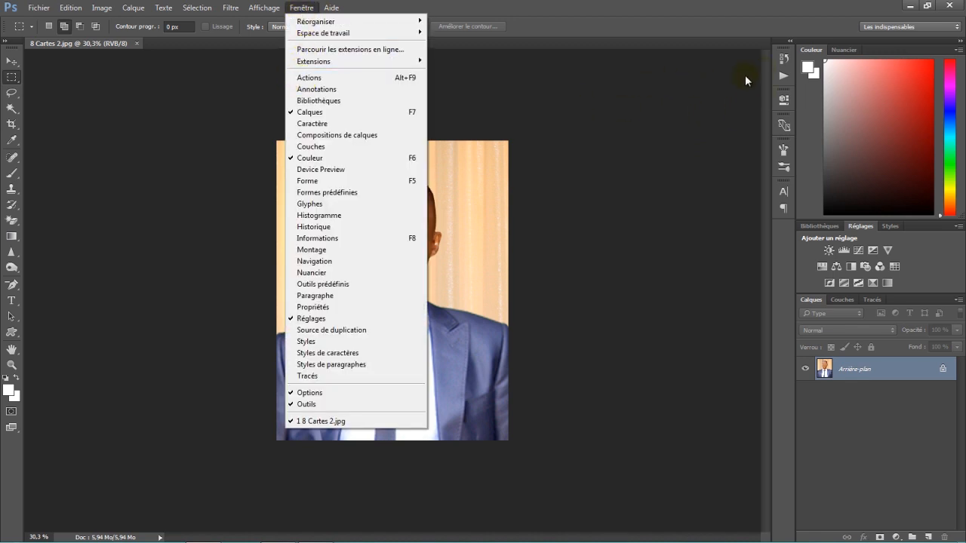
left_click(782, 76)
left_click(781, 76)
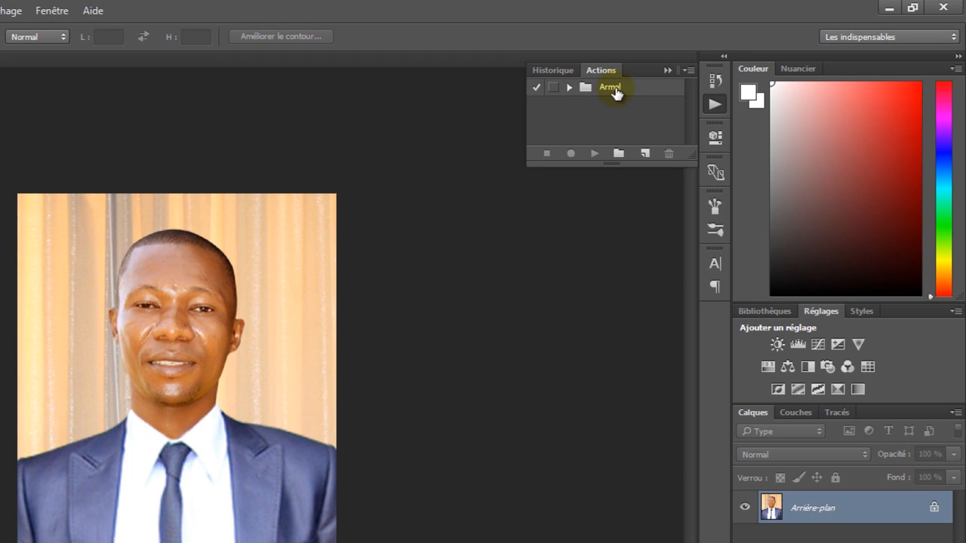
left_click(570, 90)
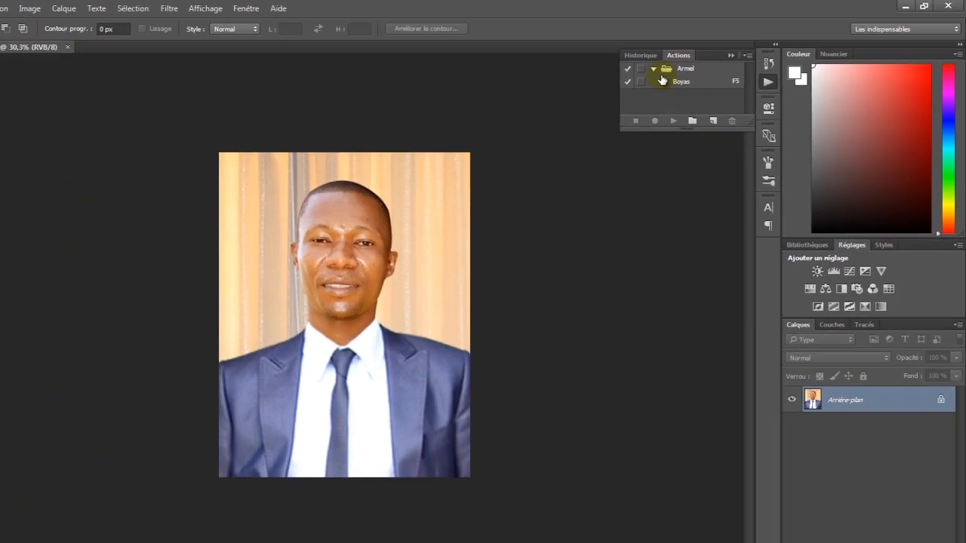
left_click(653, 68)
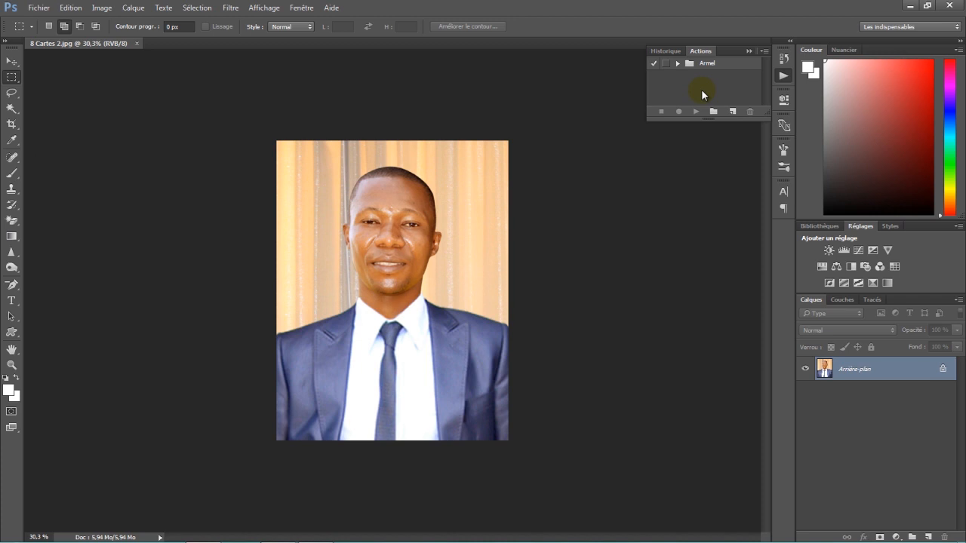
Review the set, action, source and destination options of the batch processing (Traitement par lots) dialog, and close it without running.
left_click(39, 9)
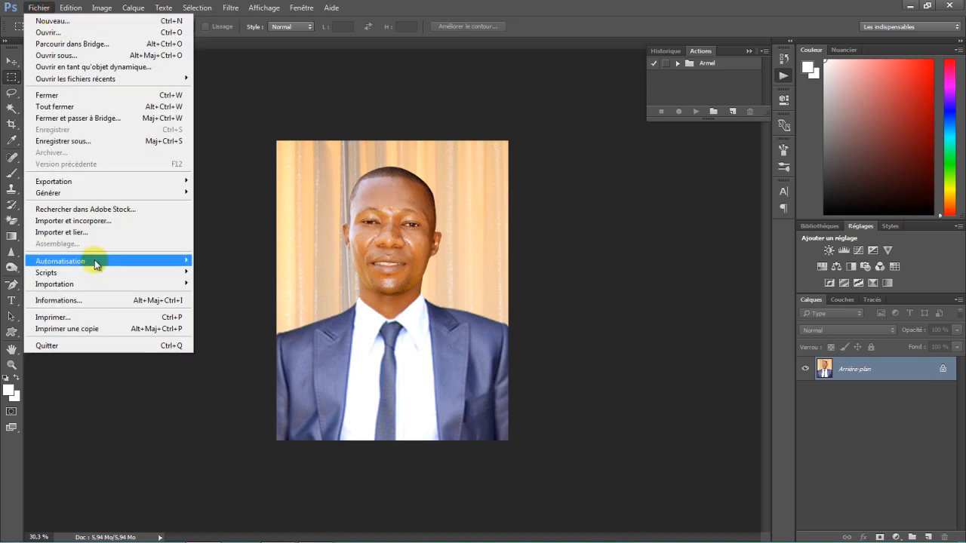
mouse_move(94, 260)
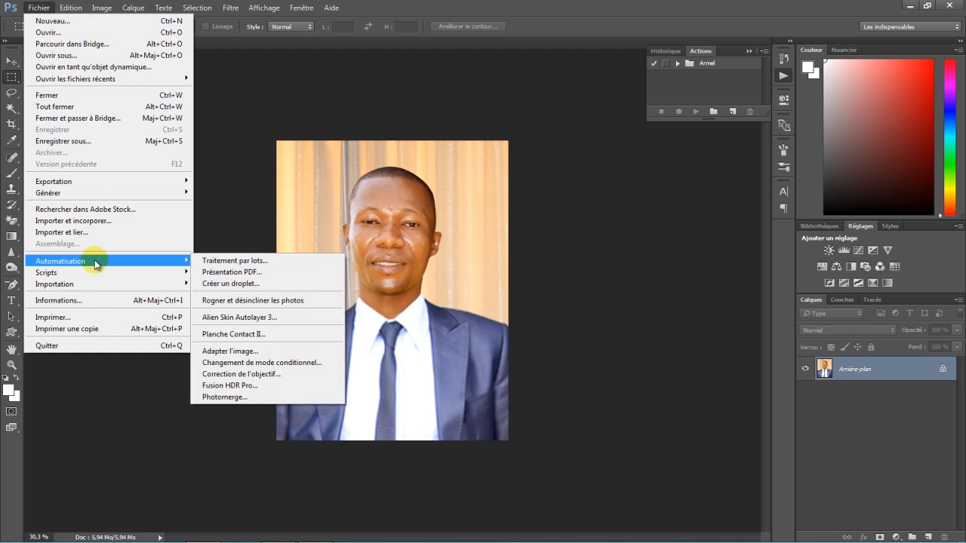
left_click(273, 261)
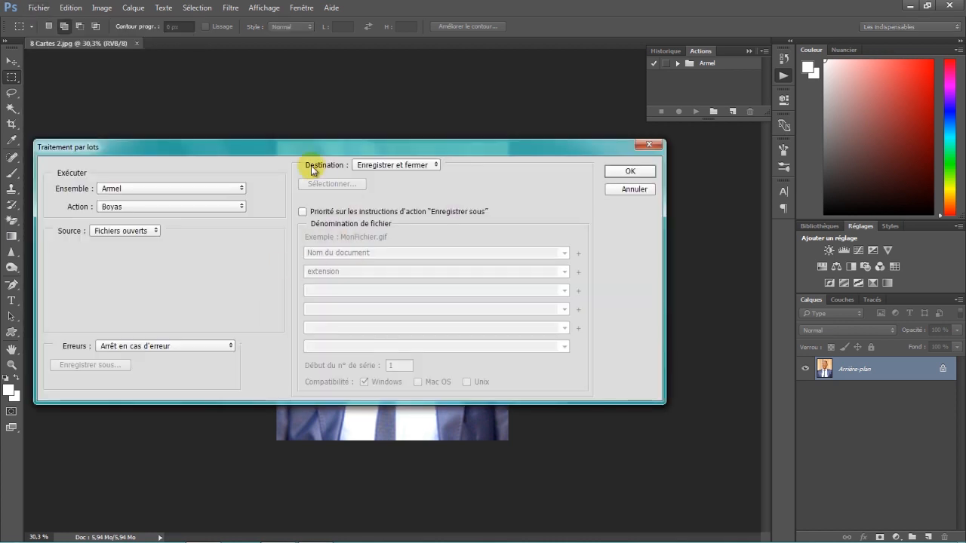
left_click_drag(288, 148, 308, 149)
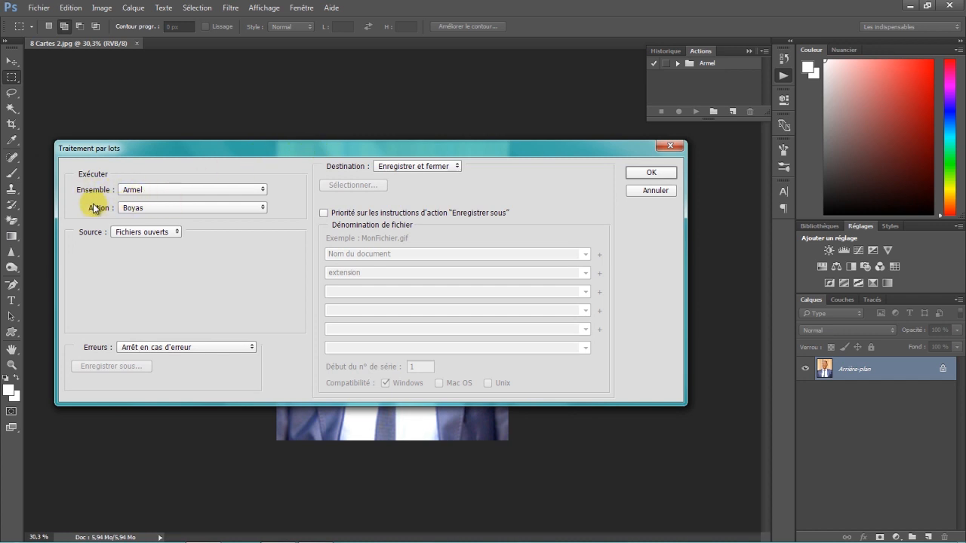
left_click(669, 147)
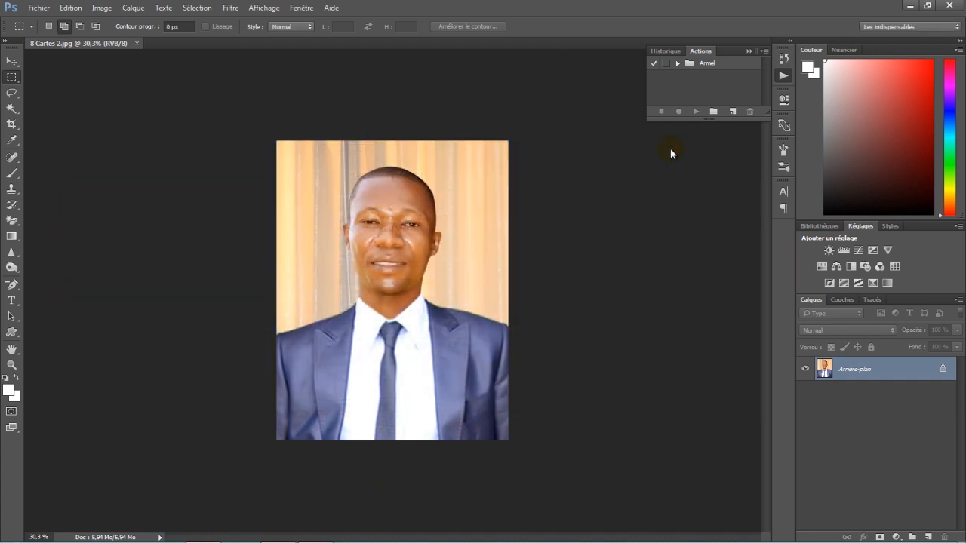
Expand the action set and its F5 action, enlarging the Actions panel to examine the full list of recorded operations.
left_click(678, 63)
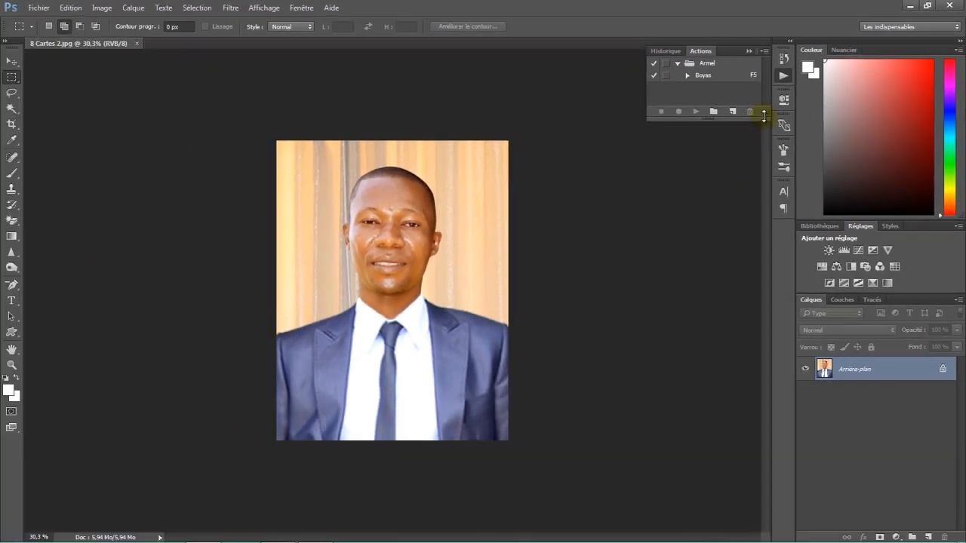
left_click_drag(668, 175, 677, 282)
left_click_drag(769, 189, 750, 475)
left_click(686, 75)
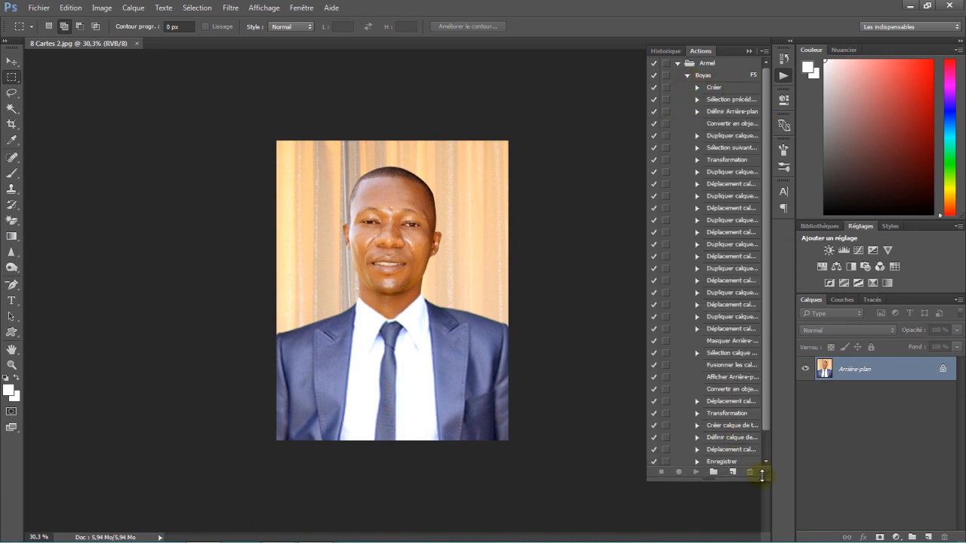
left_click_drag(758, 473, 759, 509)
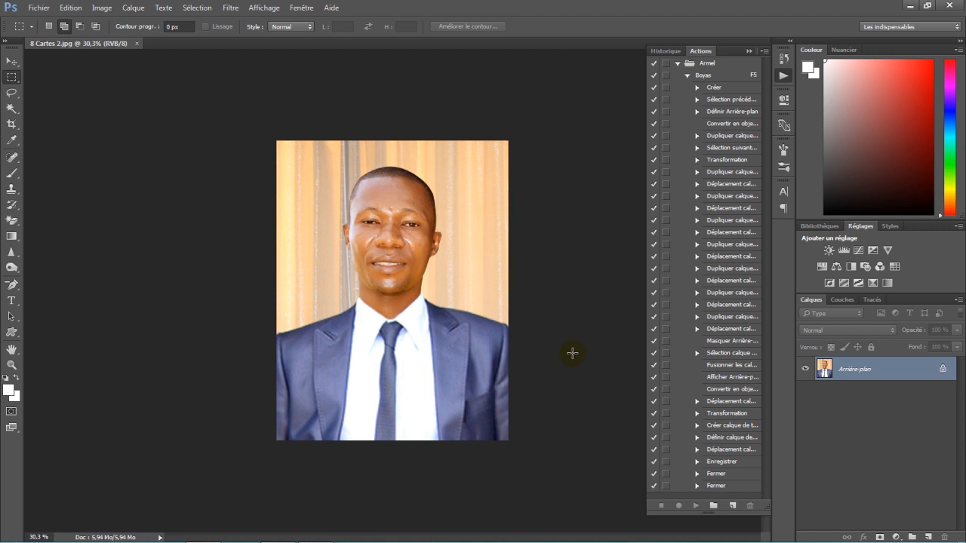
Run the recorded F5 action on the open portrait, and collapse the action set and shrink the Actions panel.
key("F5")
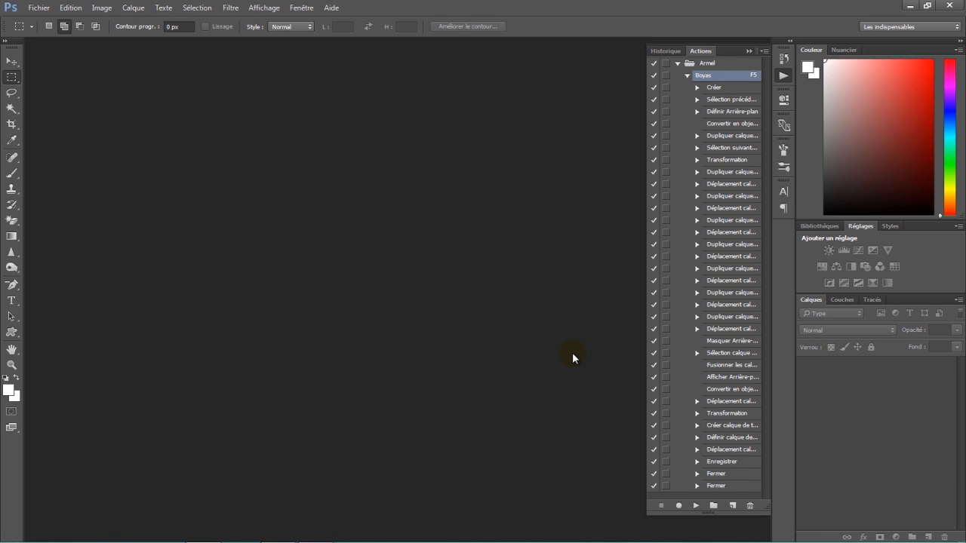
left_click(686, 76)
left_click(678, 64)
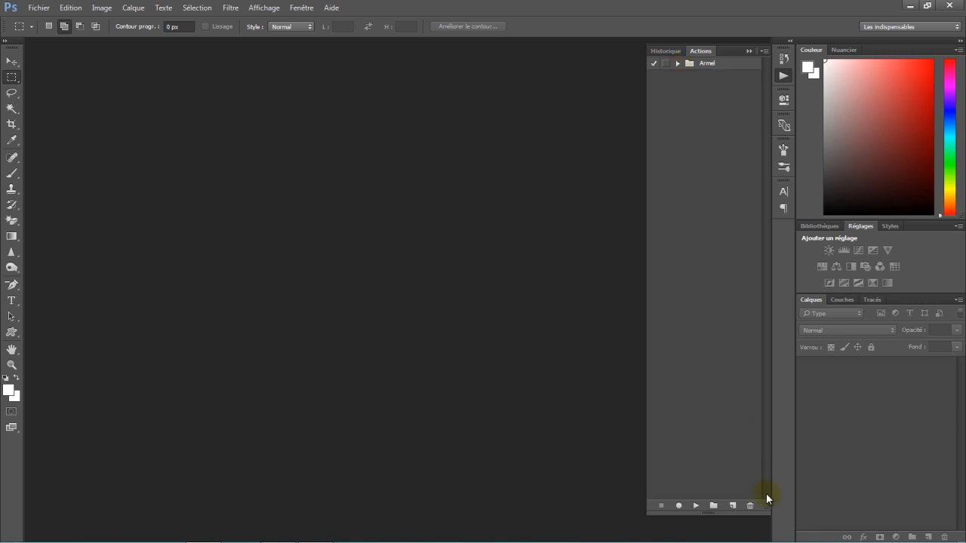
left_click_drag(763, 508, 746, 93)
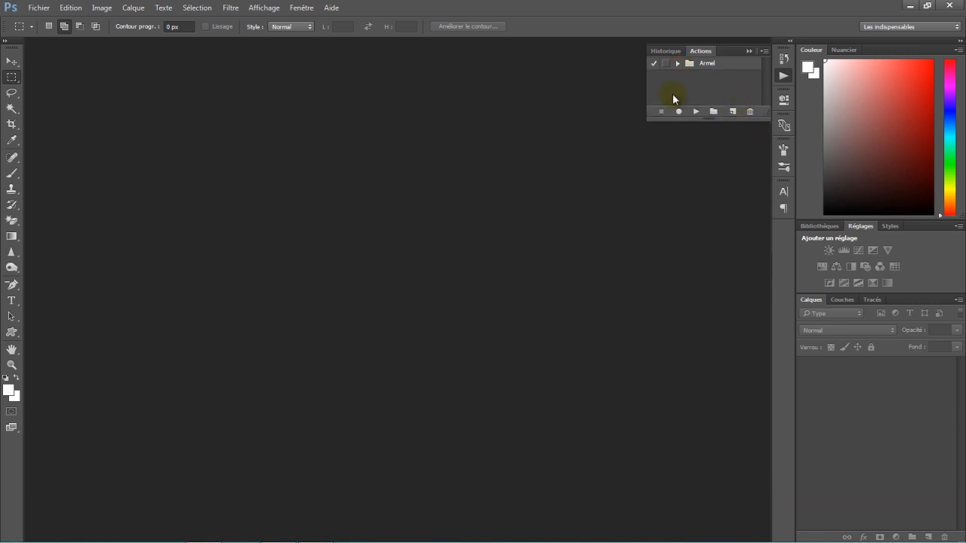
Switch to the desktop and view the generated "Sans titre-1 copie" photo sheet in the image viewer.
left_click(909, 6)
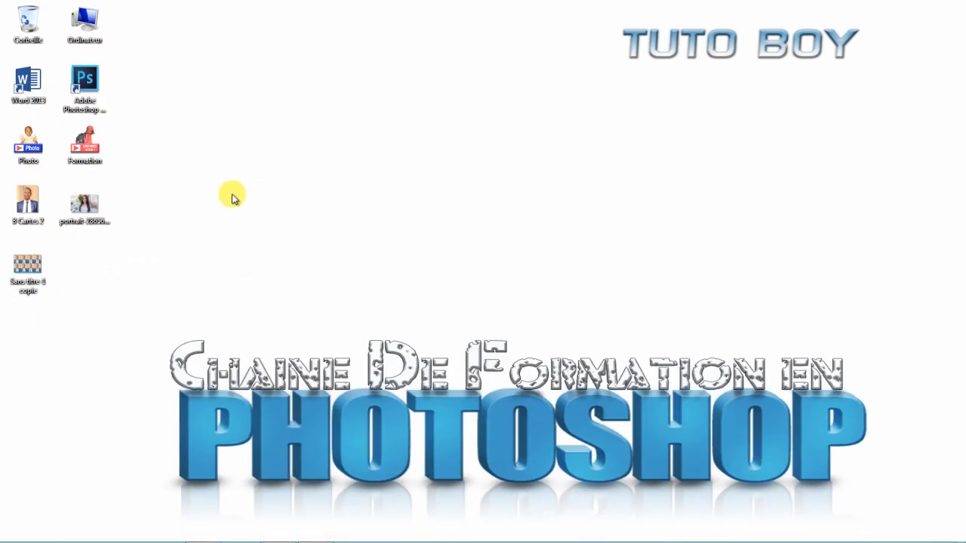
left_click_drag(31, 268, 230, 204)
double_click(255, 202)
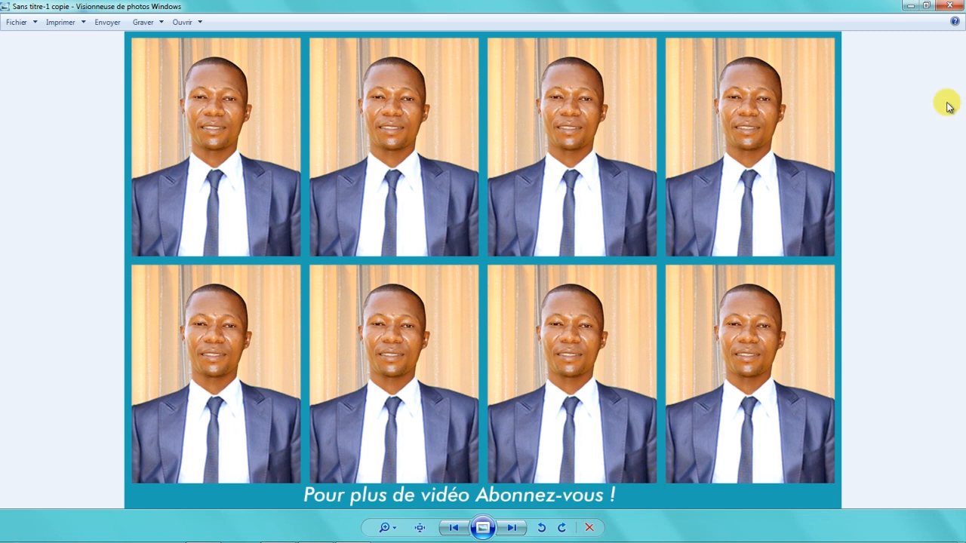
left_click(948, 5)
Move the "Sans titre-1 copie" image to the recycle bin and empty the bin to delete it permanently.
left_click_drag(210, 279, 28, 27)
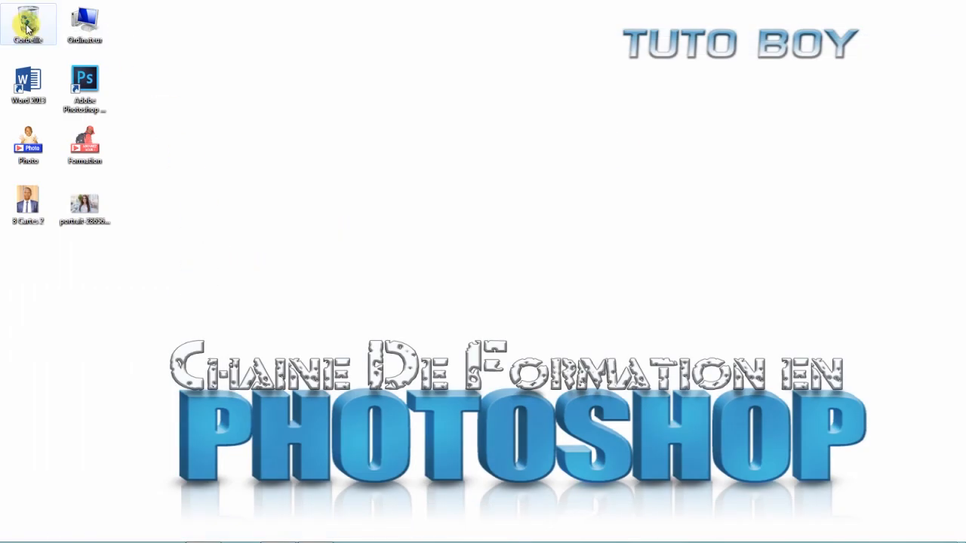
right_click(28, 26)
left_click(119, 44)
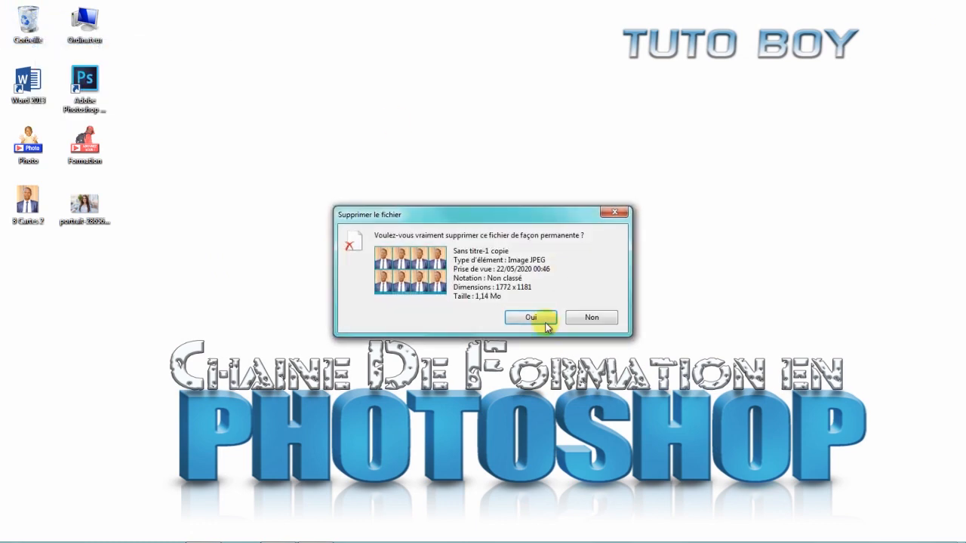
left_click(513, 315)
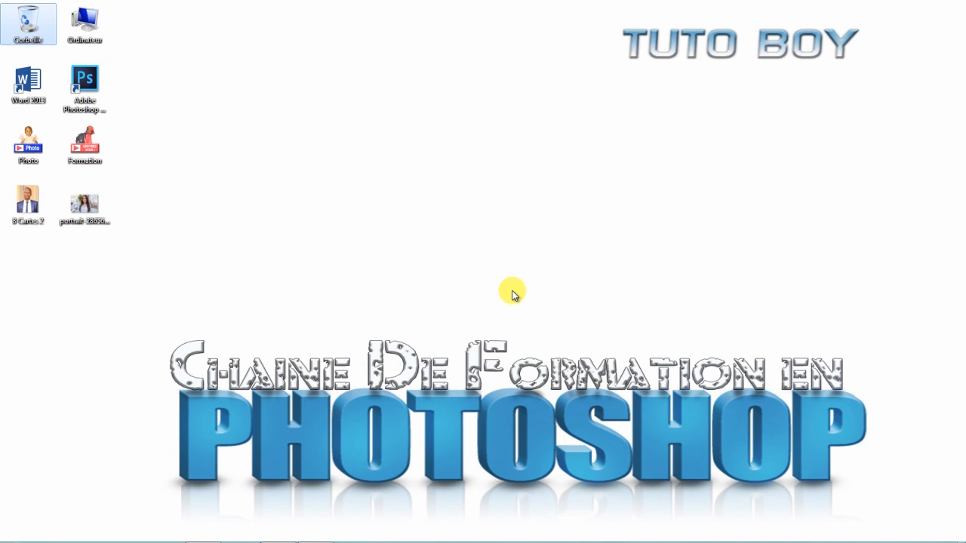
Switch back to Photoshop and open the image portrait-2865605_1920.jpg from the desktop.
double_click(89, 79)
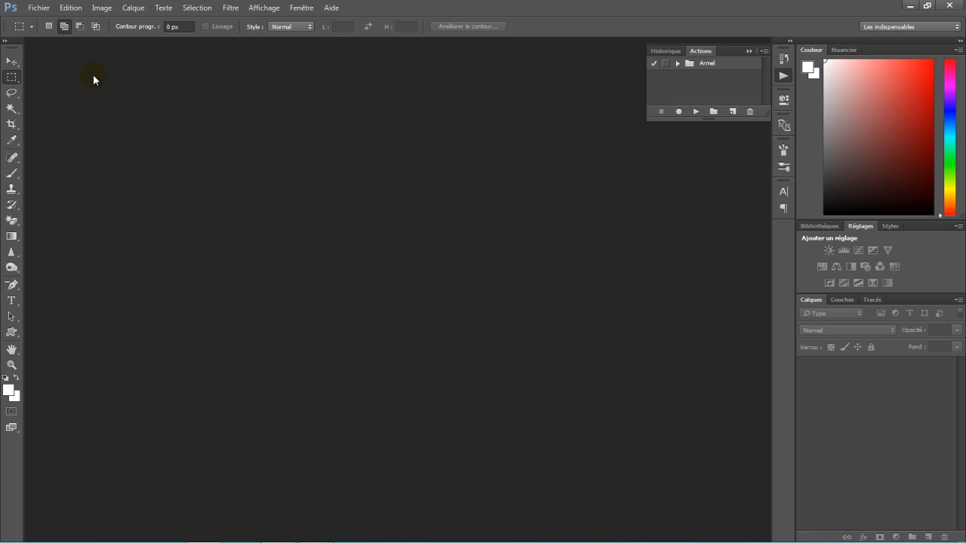
left_click(39, 8)
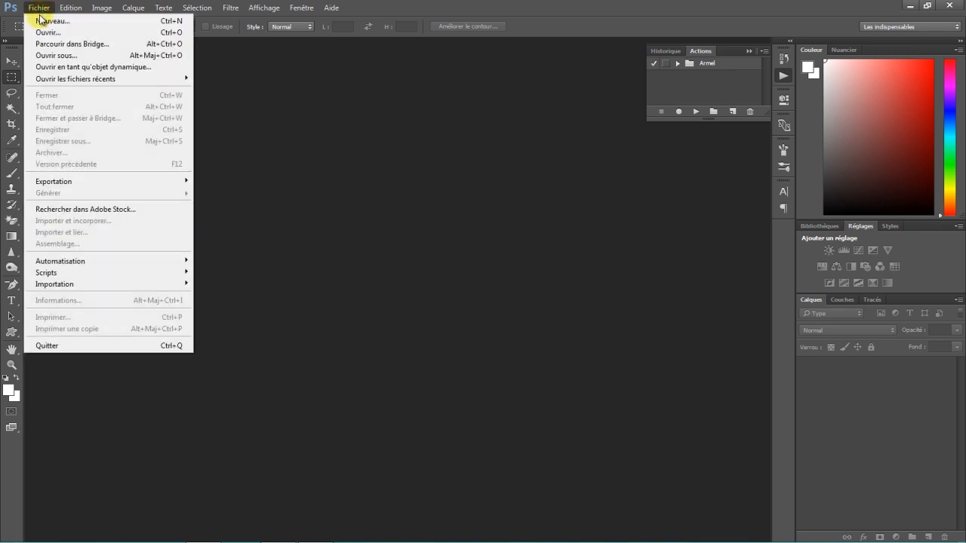
left_click(43, 35)
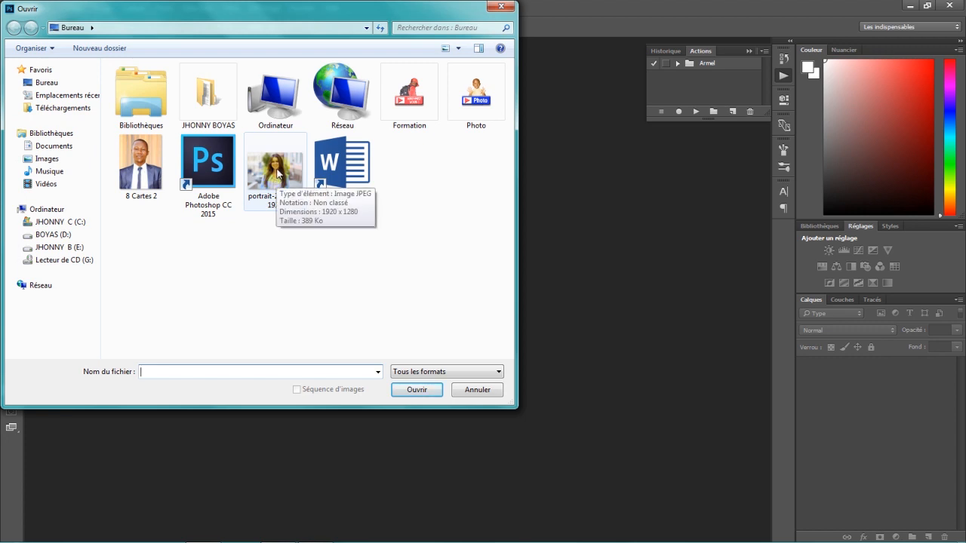
double_click(278, 174)
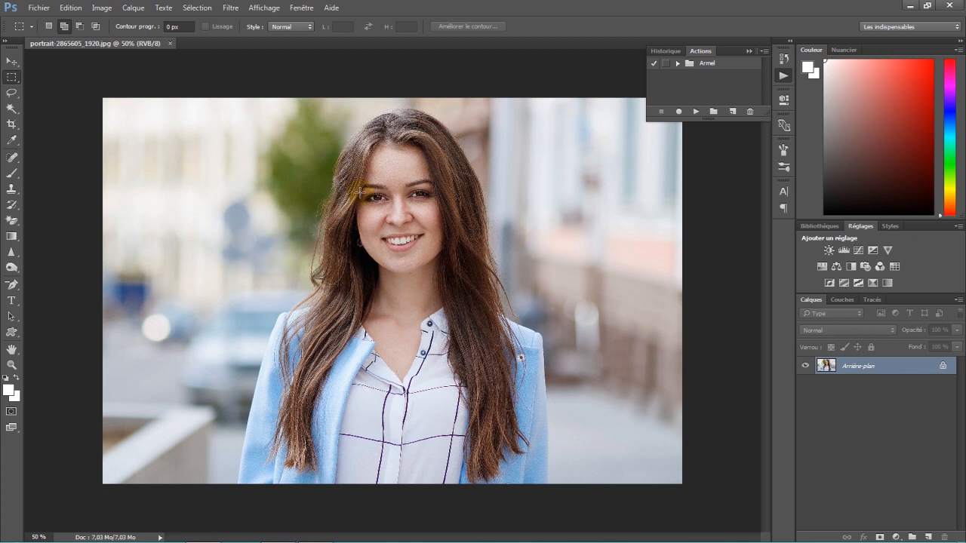
Set the Crop tool to L x H x Résolution mode with width 3,75 cm, height 5 cm and resolution 200 px/cm.
left_click(10, 125)
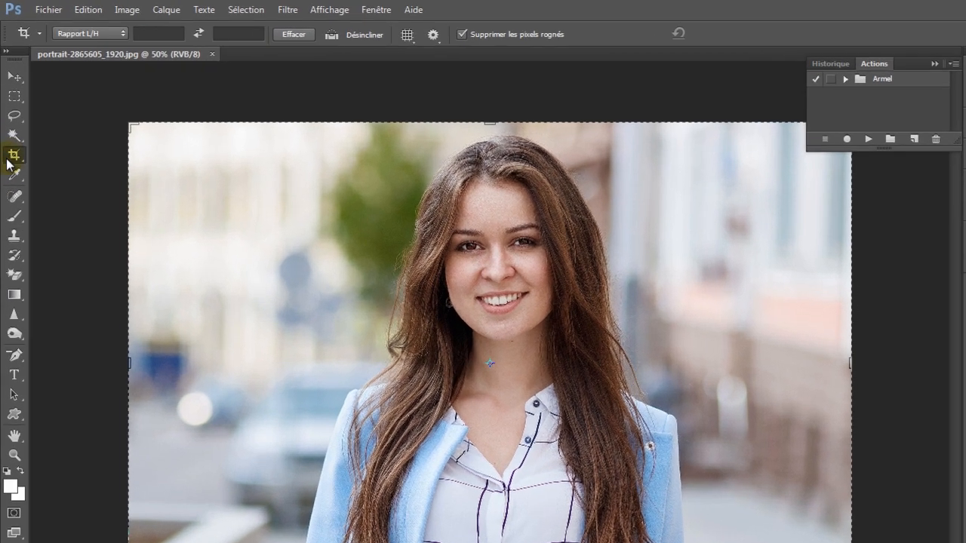
left_click(98, 27)
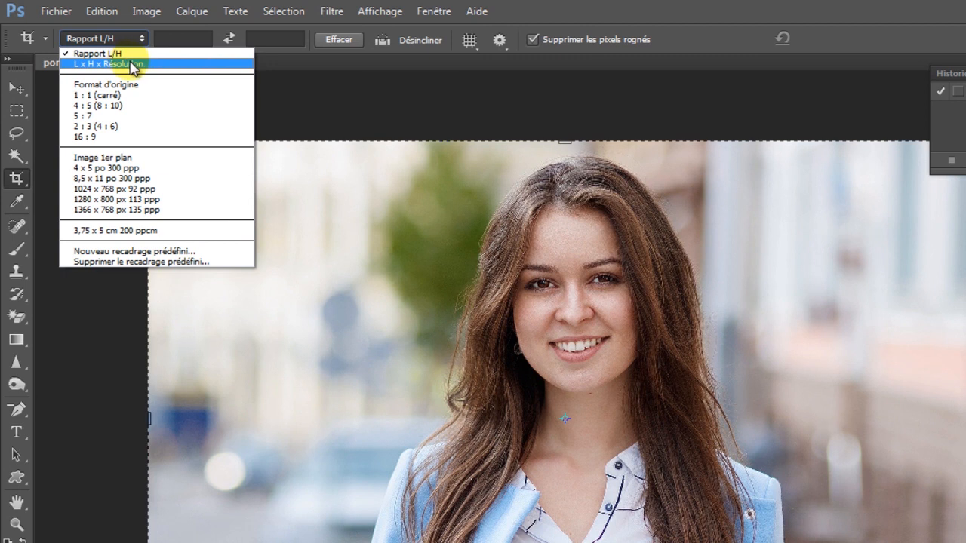
left_click(133, 65)
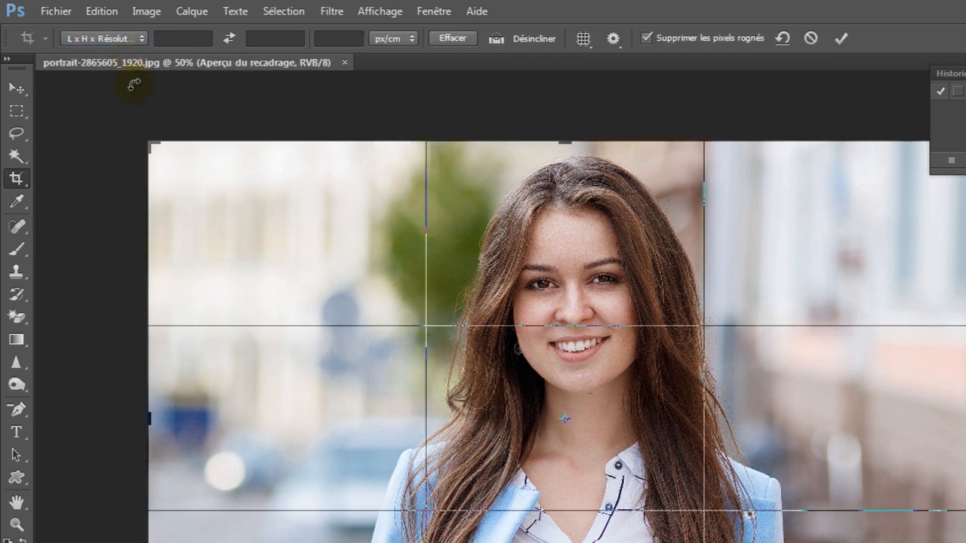
left_click(190, 43)
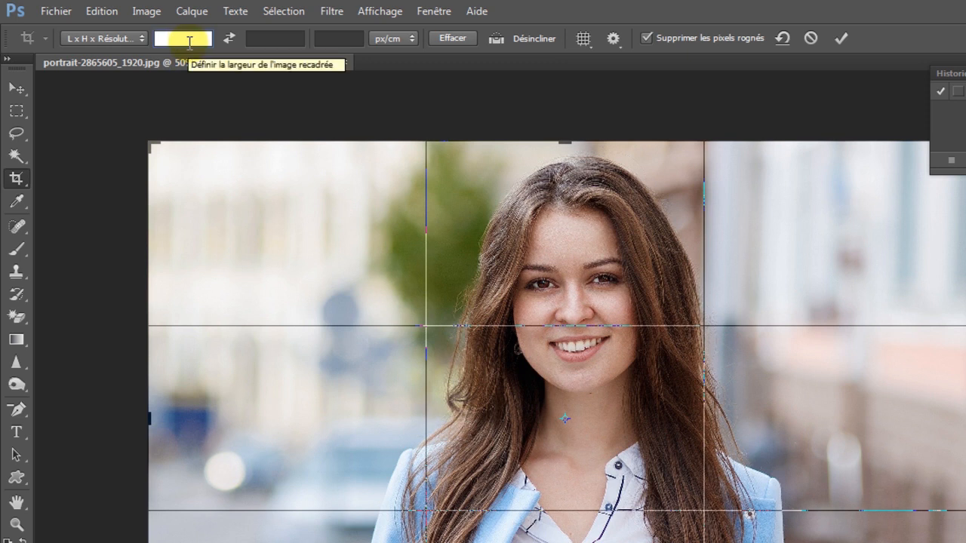
type("3,75")
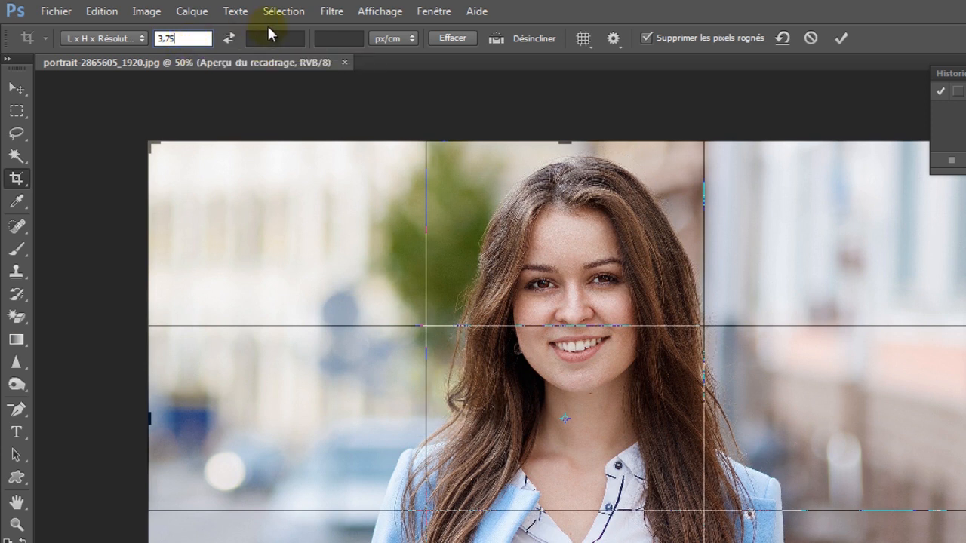
left_click(271, 36)
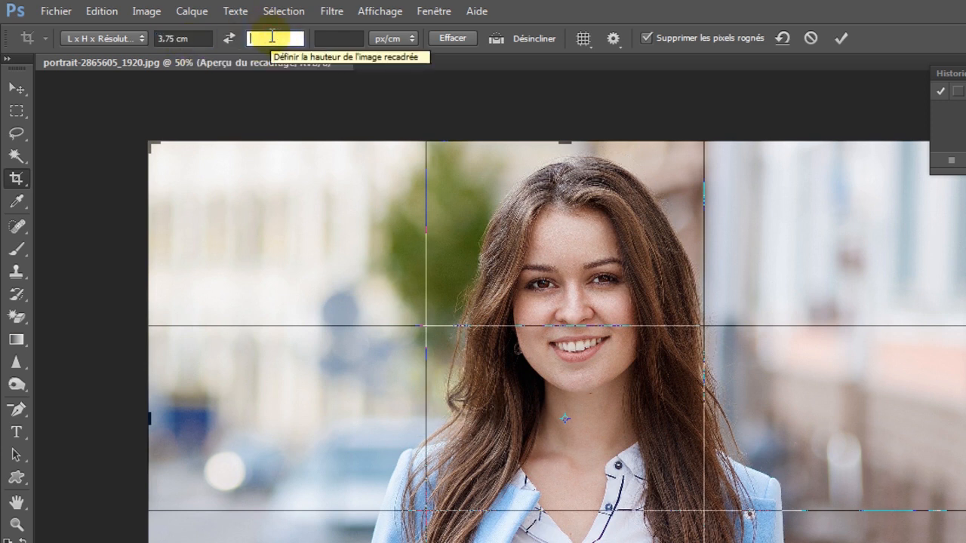
type("5")
left_click(336, 36)
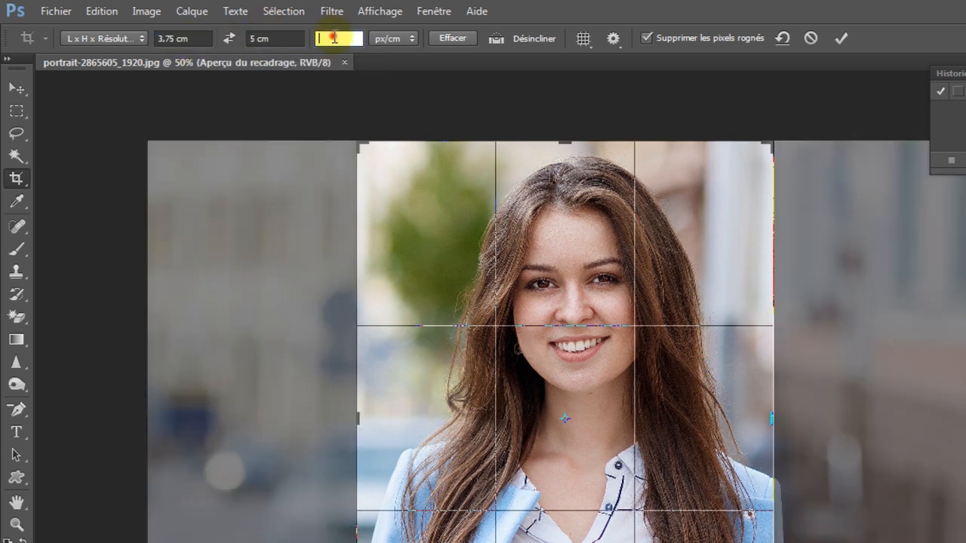
type("200")
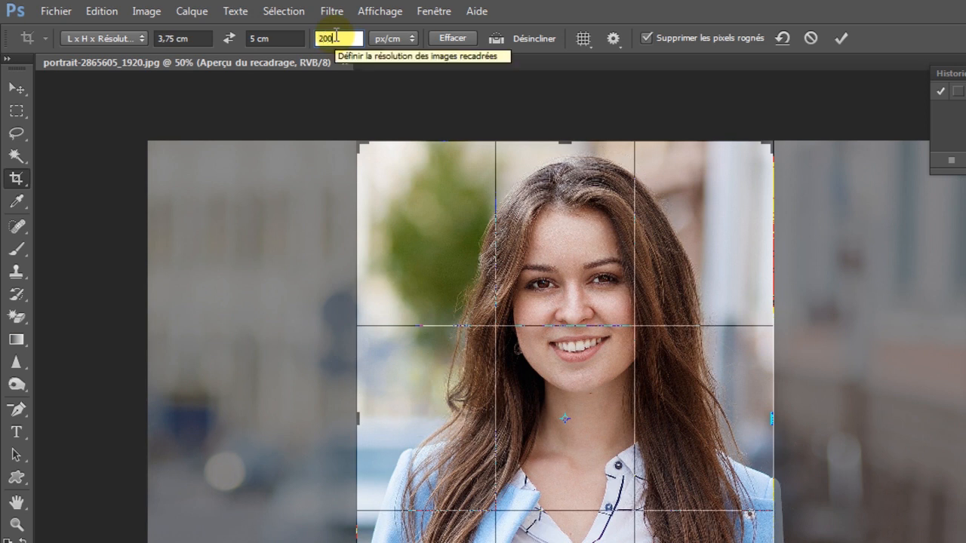
left_click(413, 36)
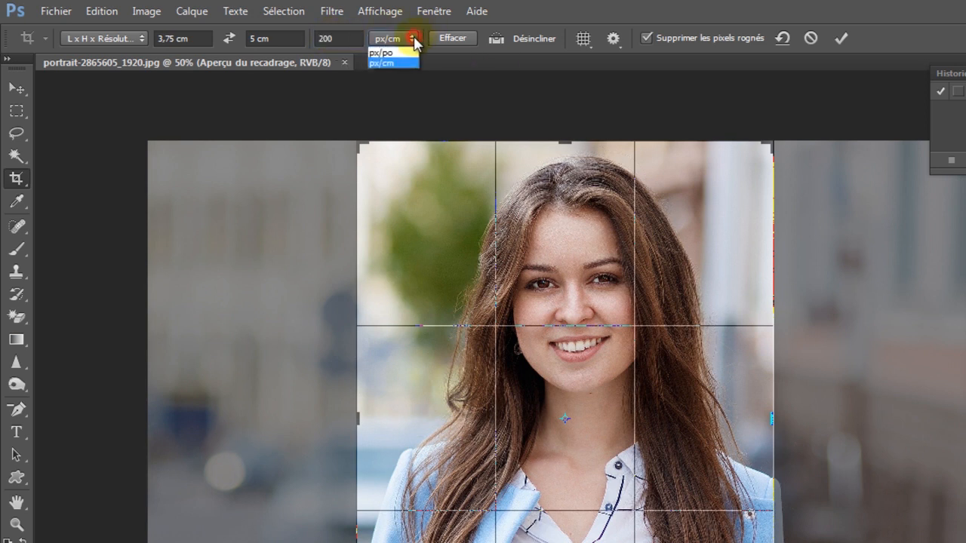
left_click(381, 63)
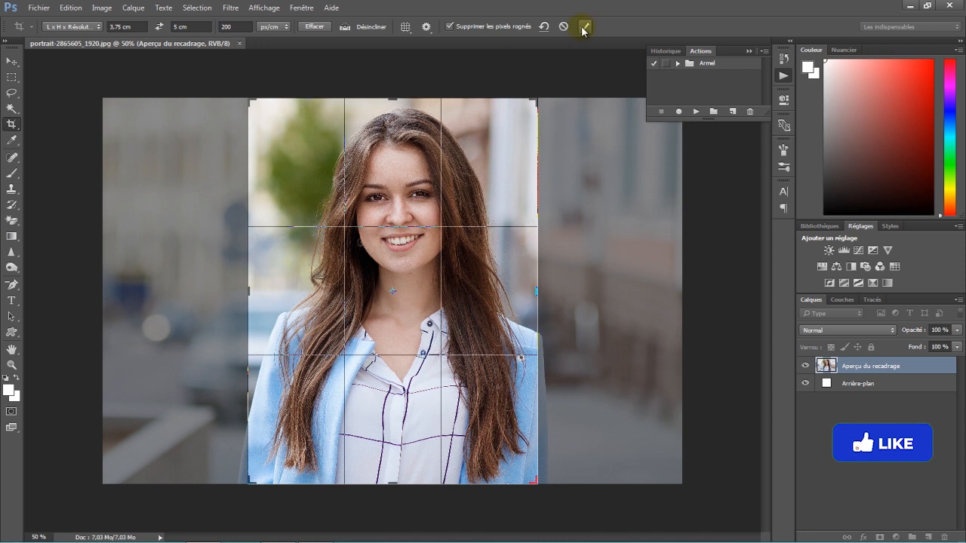
Tighten and reposition the crop frame around the woman's head and shoulders, and apply the crop.
left_click_drag(249, 481, 296, 420)
left_click_drag(384, 400, 406, 399)
mouse_move(298, 420)
left_mouse_down()
mouse_move(291, 415)
mouse_move(290, 428)
left_mouse_up()
left_click(383, 309)
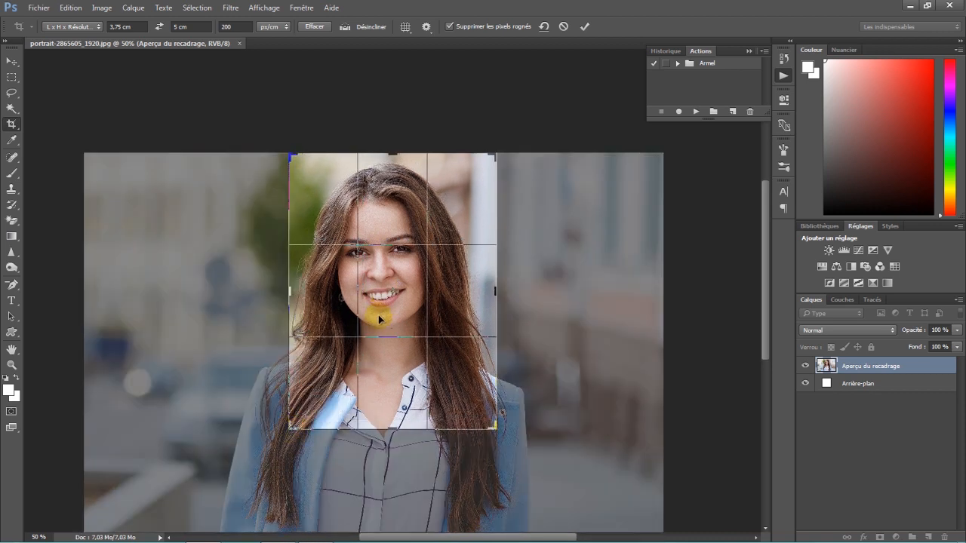
left_click(586, 27)
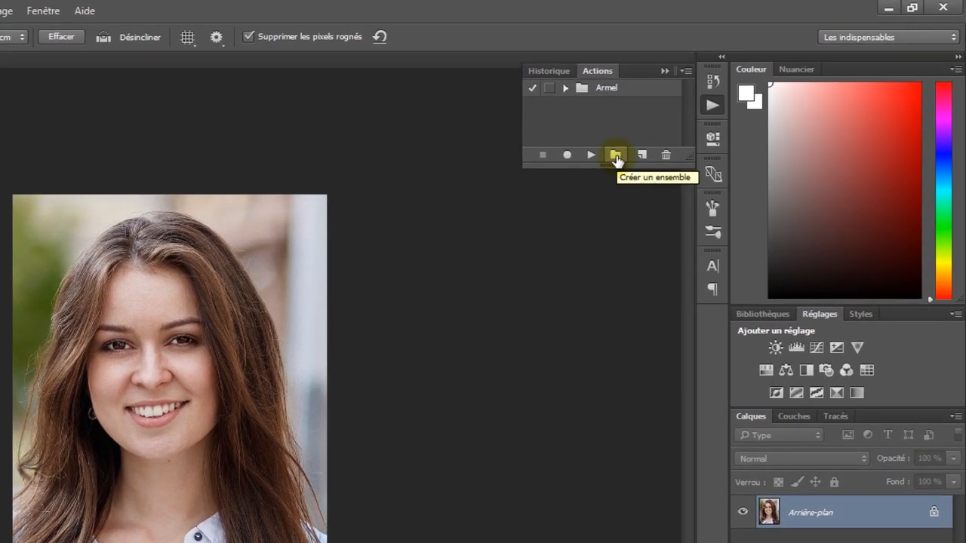
Create a new action set named Formation.
left_click(615, 155)
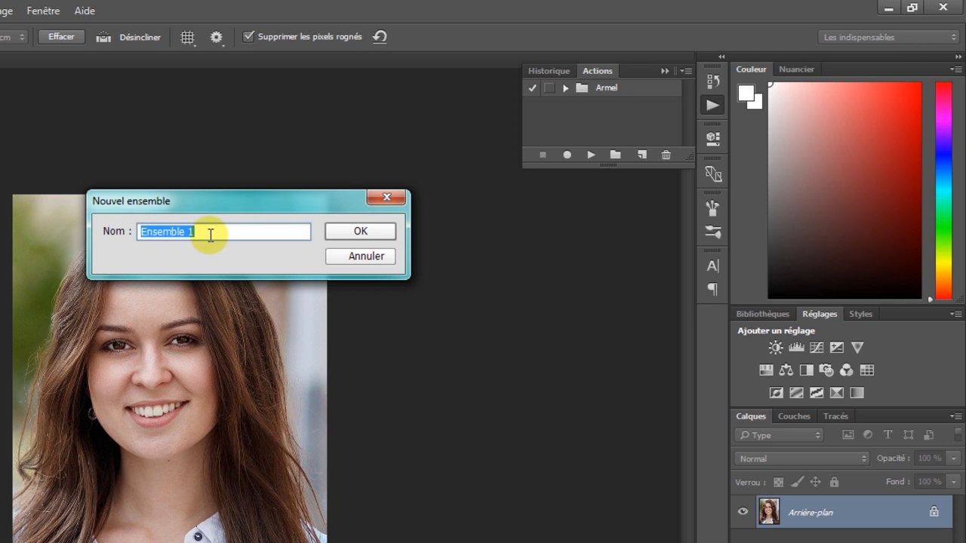
type("Formation")
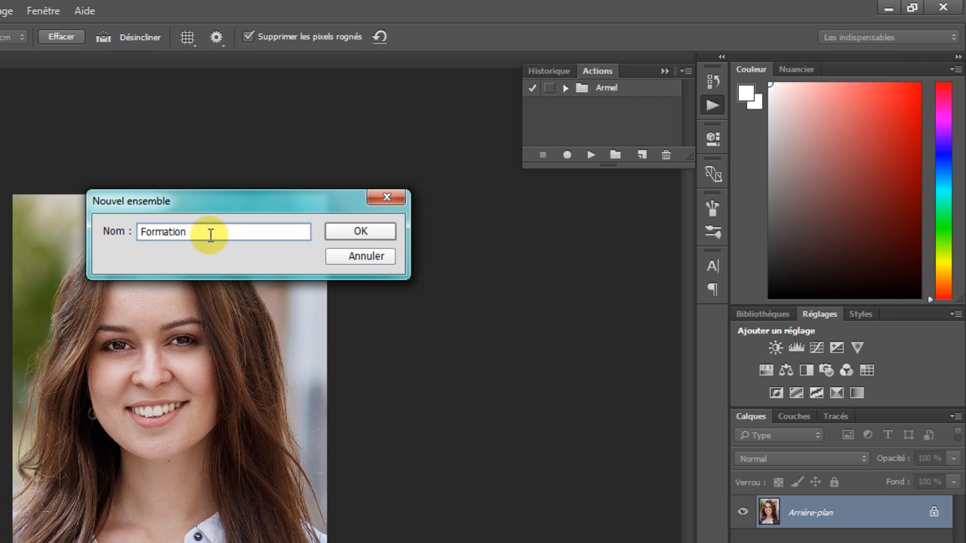
left_click(360, 231)
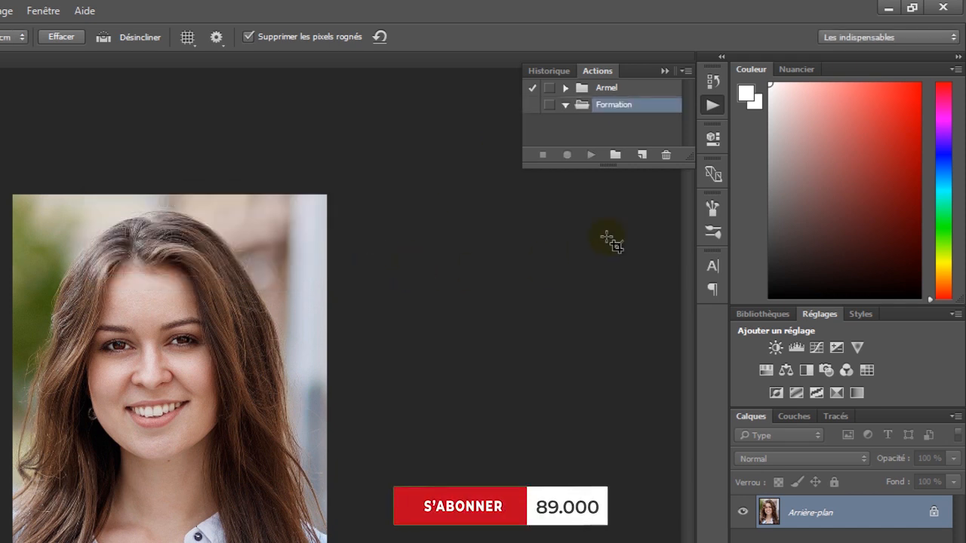
Create an action named BOYAS pro in the Formation set, assign it function key F4 and start recording.
left_click(642, 156)
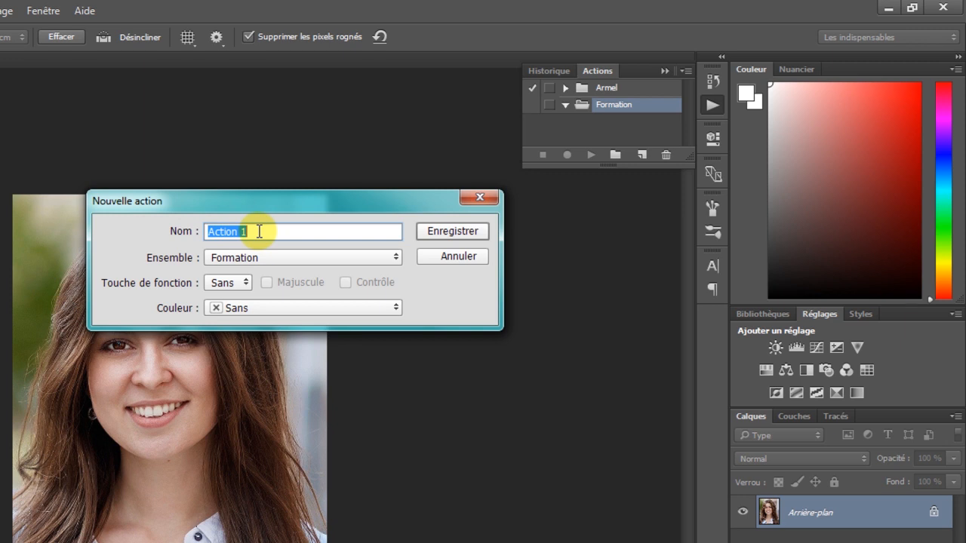
type("B")
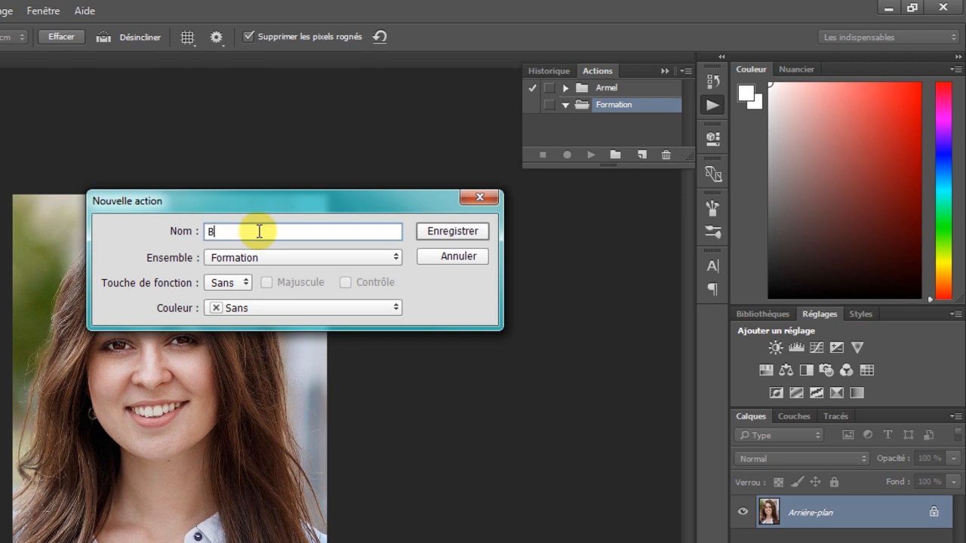
type("OYAS pro")
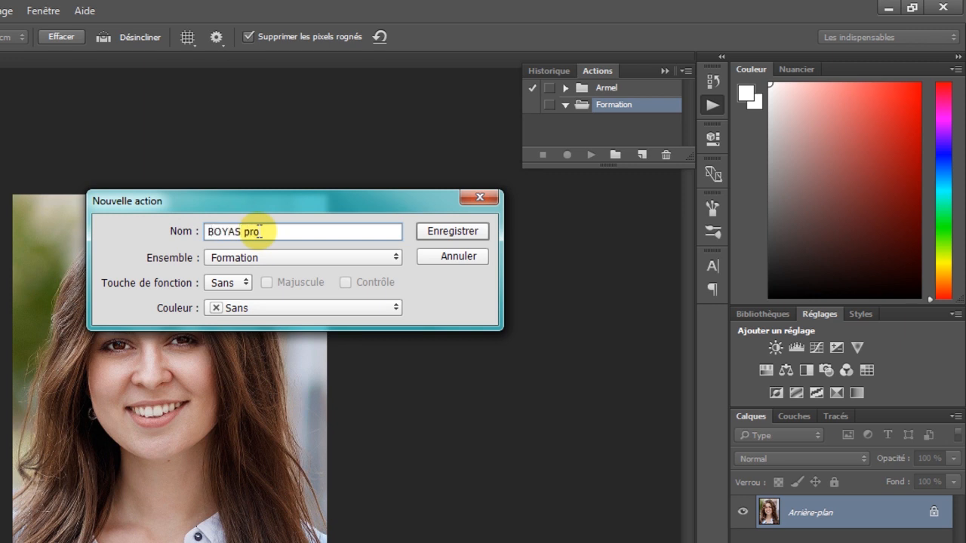
left_click(247, 284)
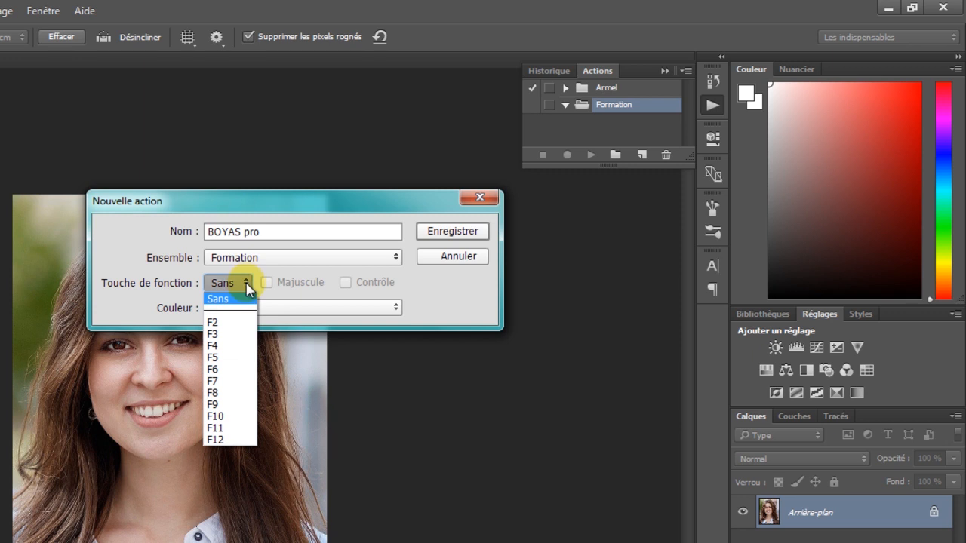
left_click(219, 346)
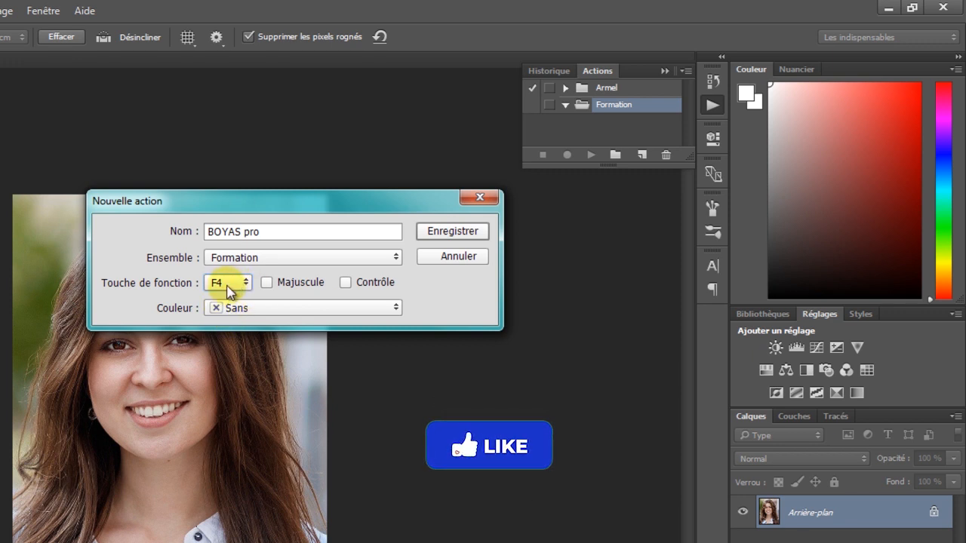
left_click(440, 234)
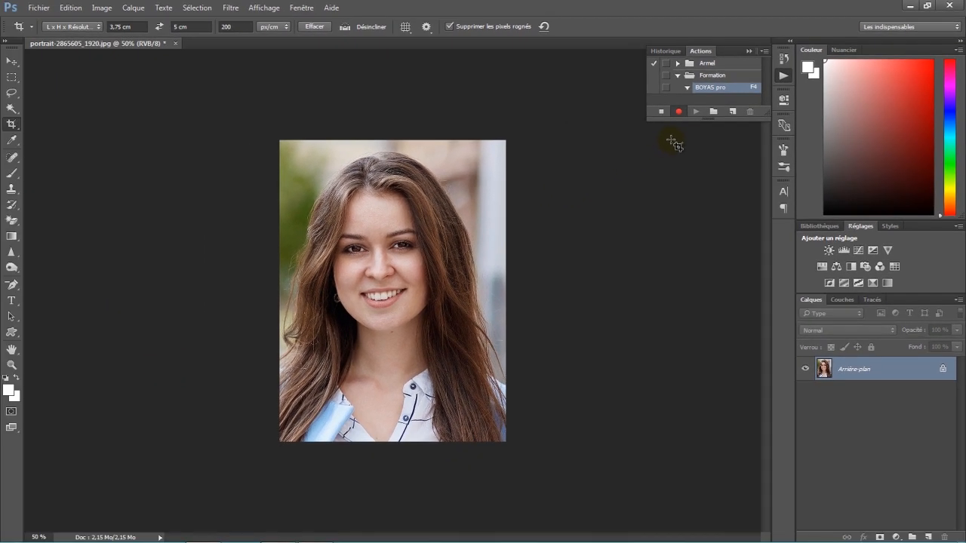
Unlock the background layer and add a 15 px white stroke inside the photo's edge, with normal blending and 100 % opacity.
left_click_drag(758, 119, 758, 220)
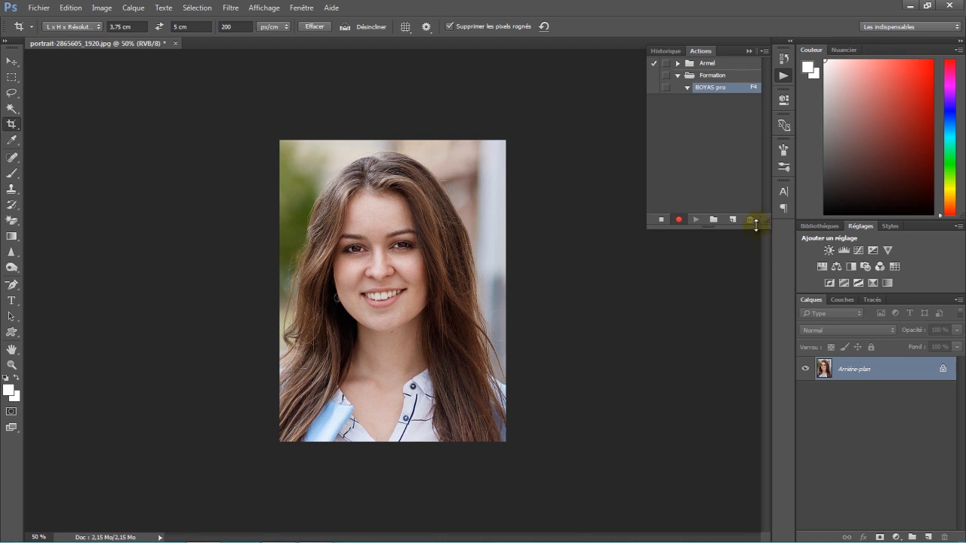
left_click(943, 371)
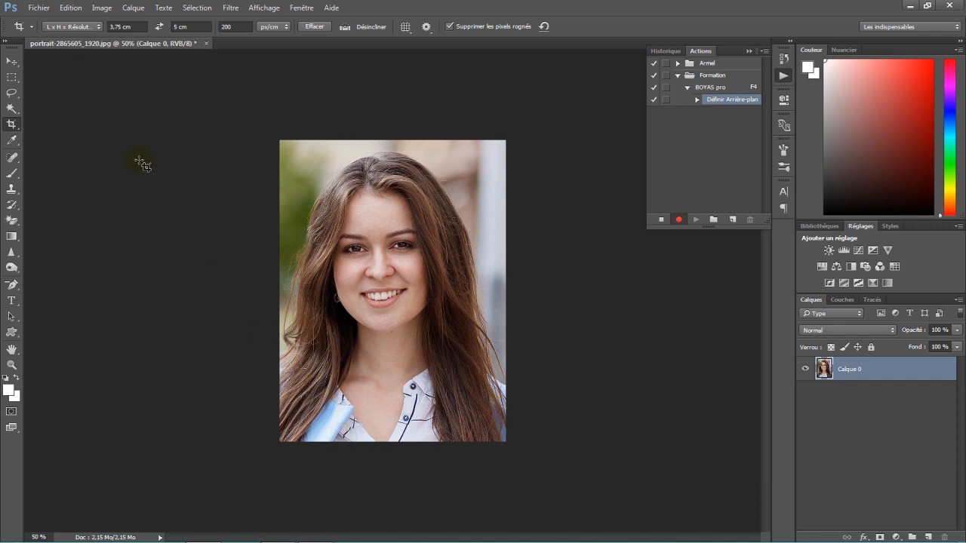
left_click(69, 8)
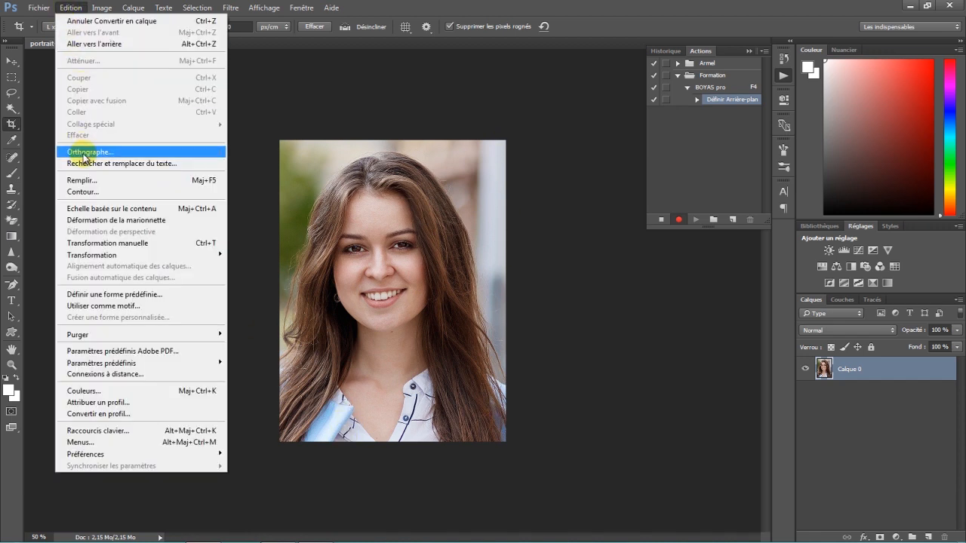
left_click(81, 192)
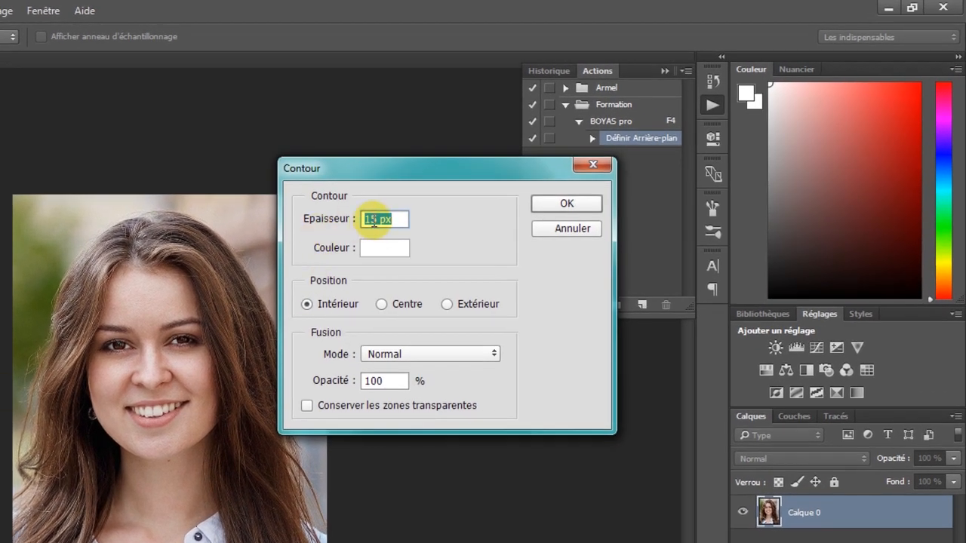
left_click(381, 219)
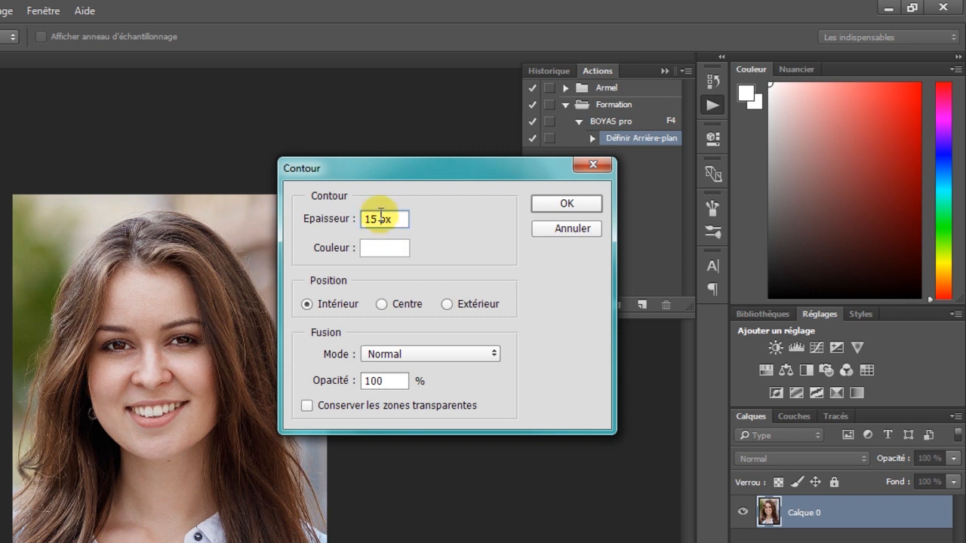
left_click(375, 252)
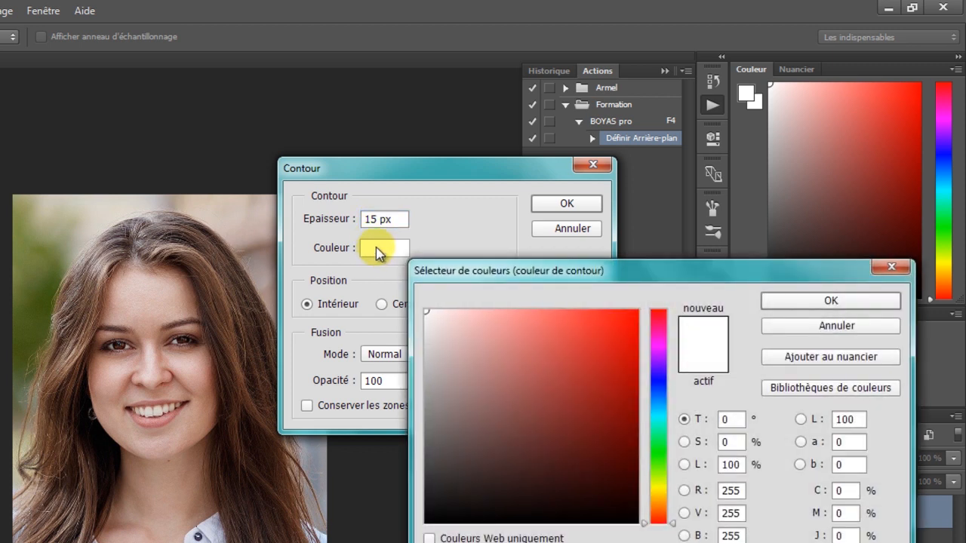
left_click(593, 334)
left_click(594, 389)
left_click_drag(519, 420, 424, 310)
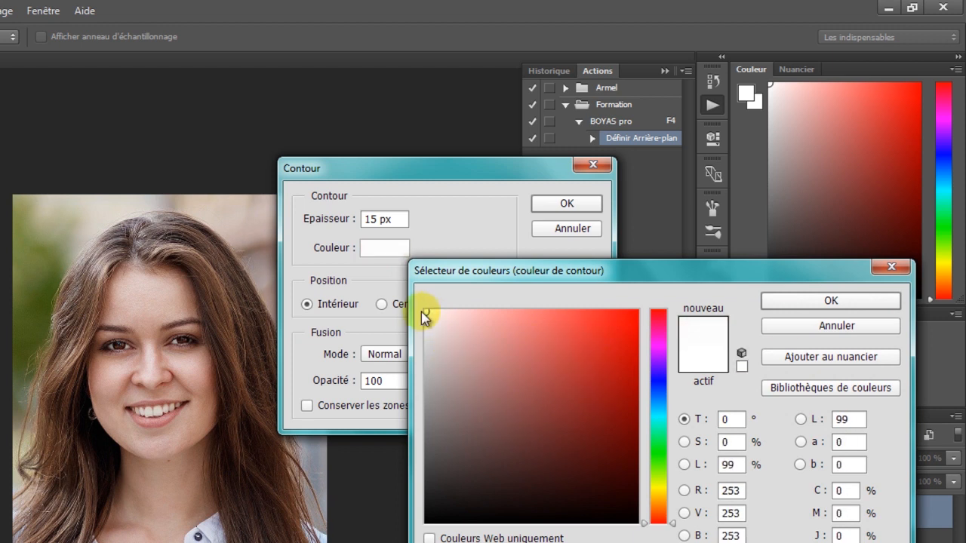
left_click(804, 302)
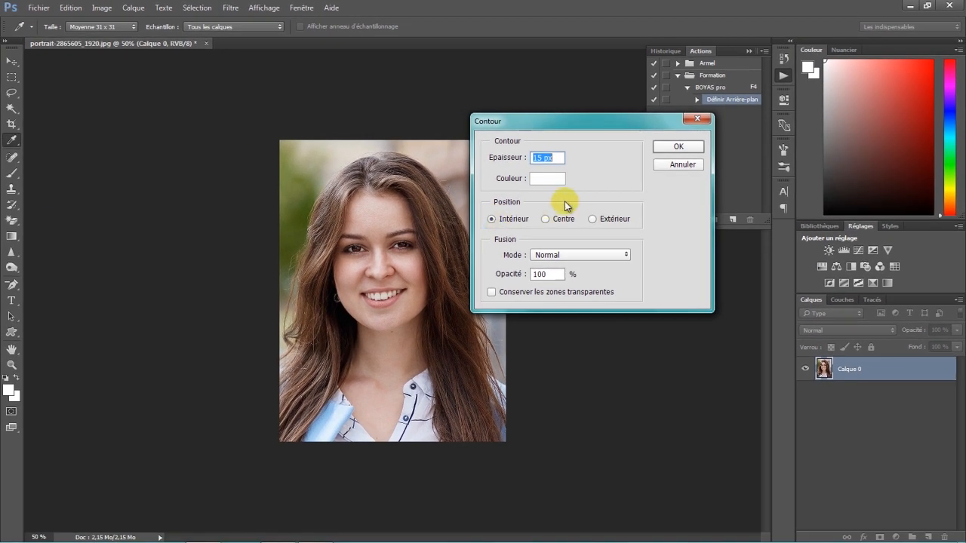
left_click(660, 148)
key("c")
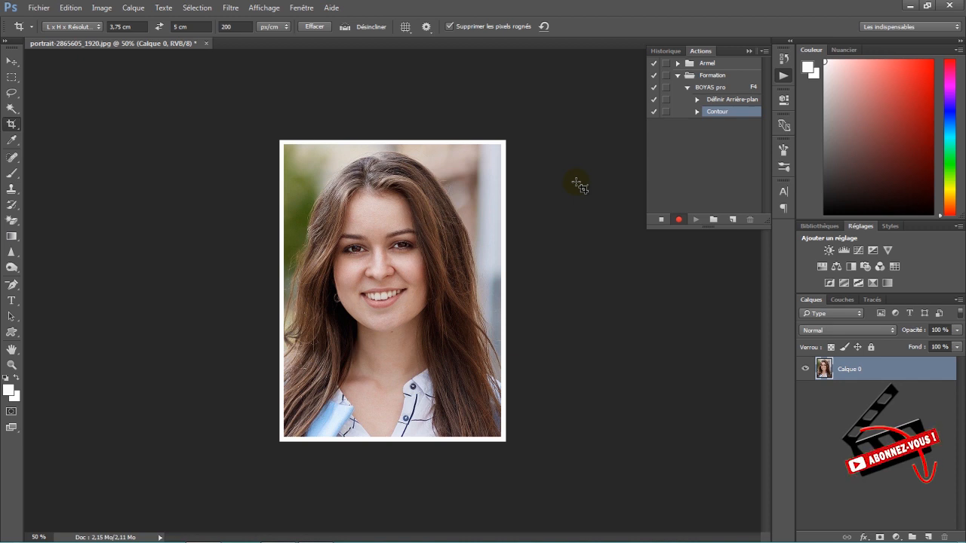
Define the bordered portrait as a pattern named Photo 4x4 and close the image without saving its changes.
left_click(65, 8)
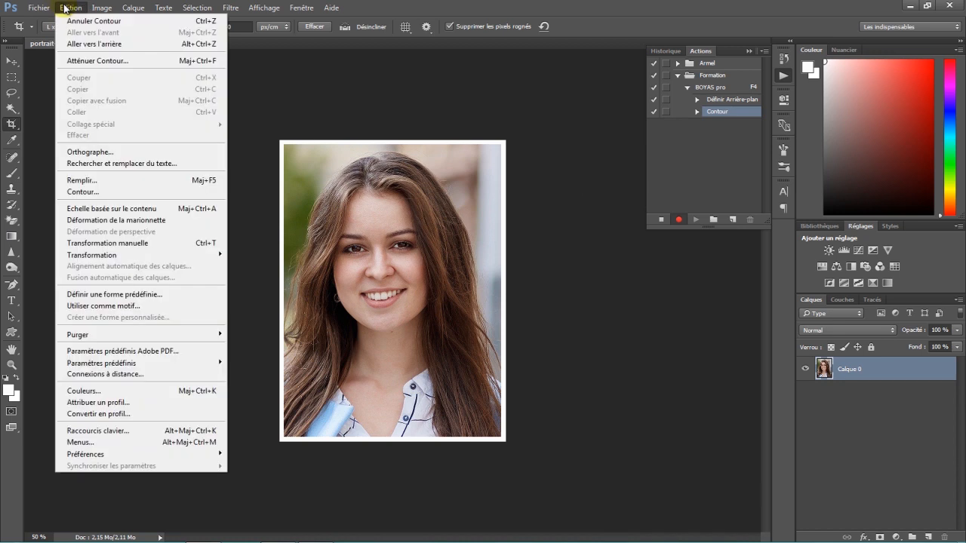
left_click(104, 306)
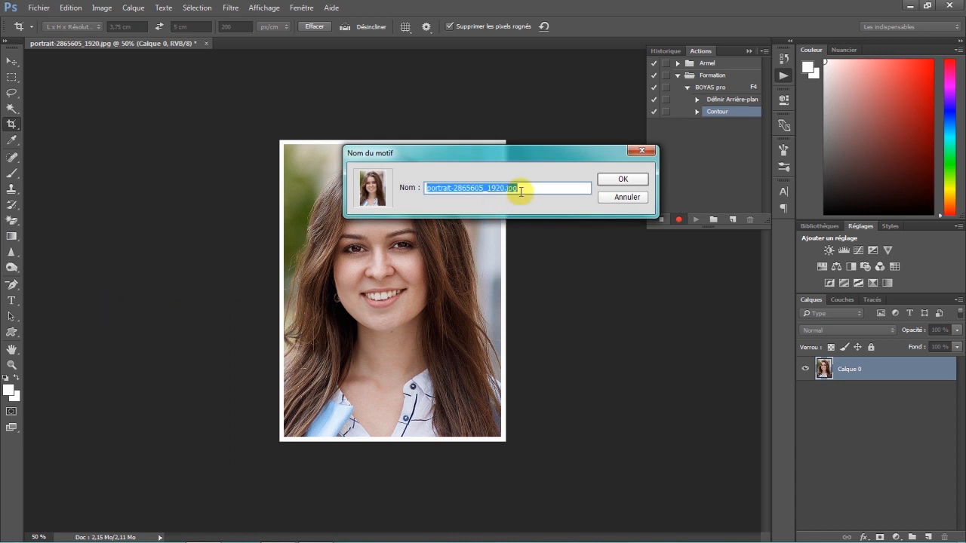
type("Photo")
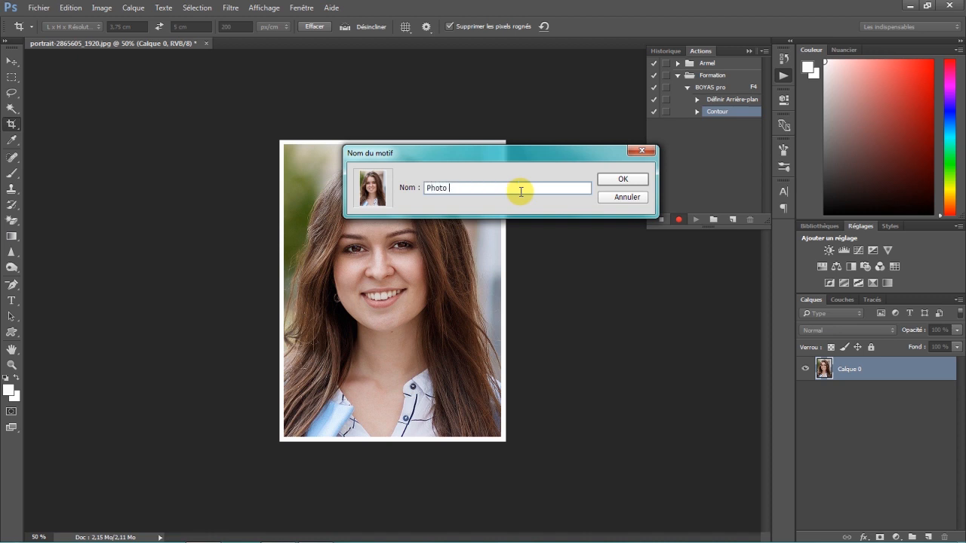
type(" 4")
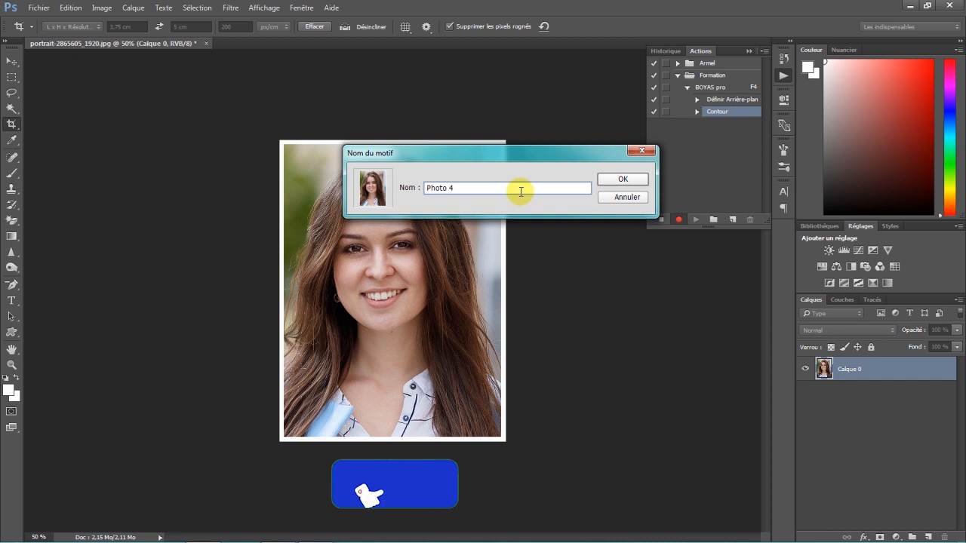
type("x4")
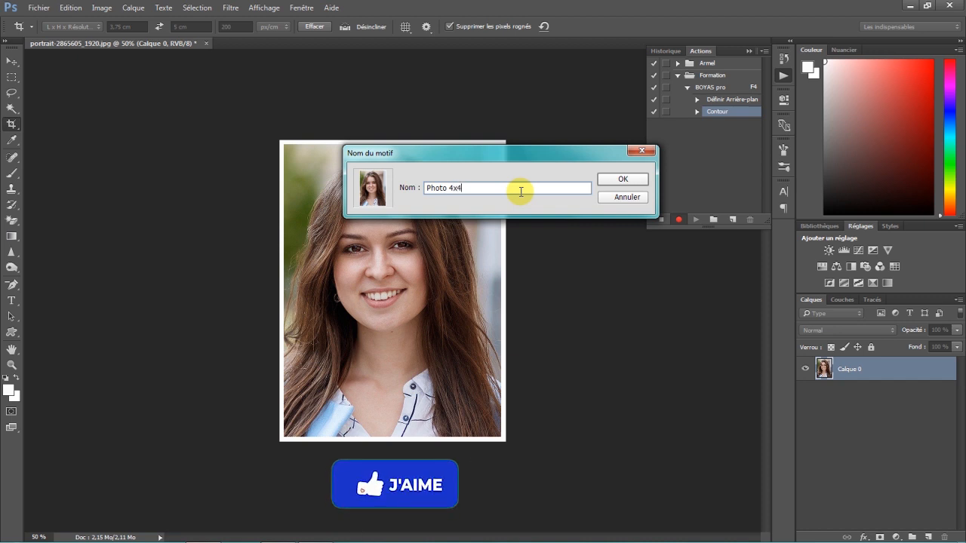
left_click(619, 180)
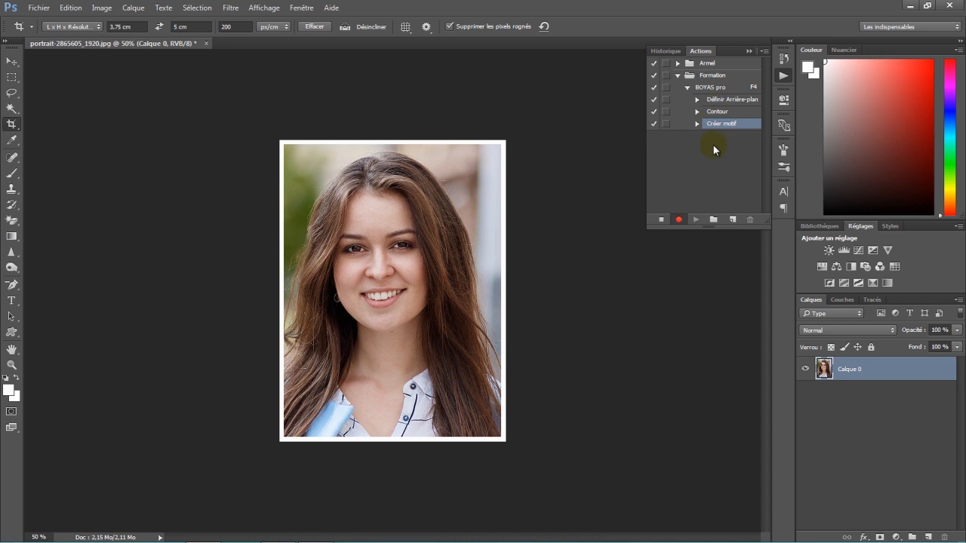
left_click(205, 43)
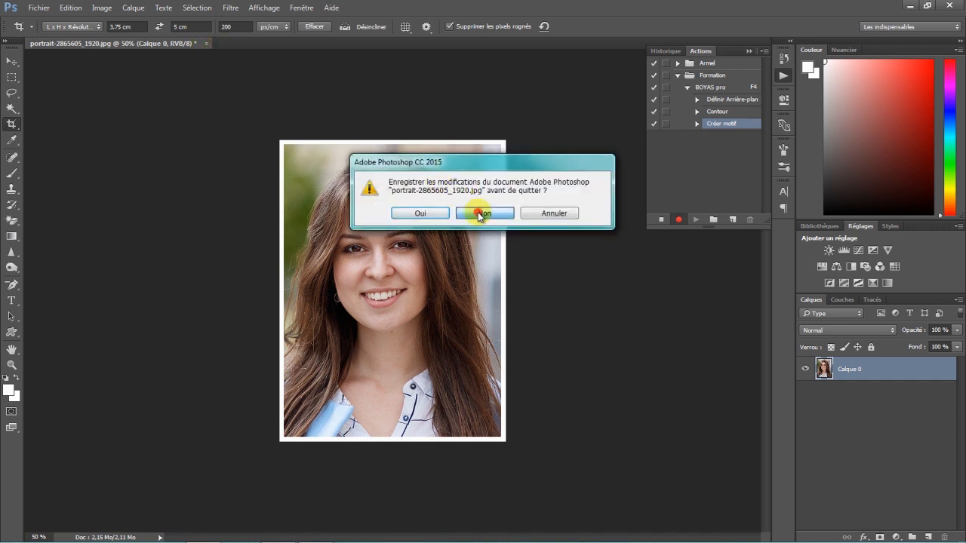
left_click(480, 215)
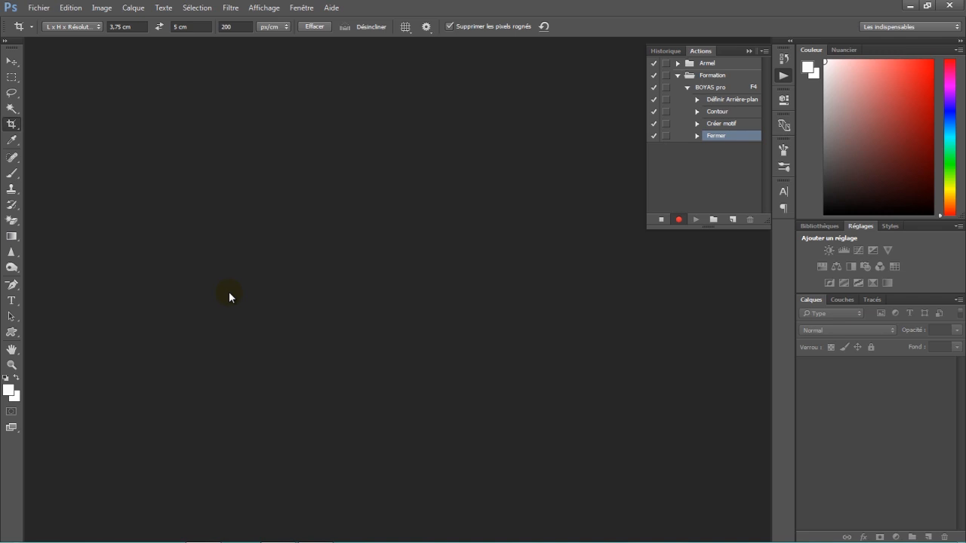
Start a new document from the international paper type, with units in centimetres, 15 cm wide and 10 cm high.
left_click(39, 8)
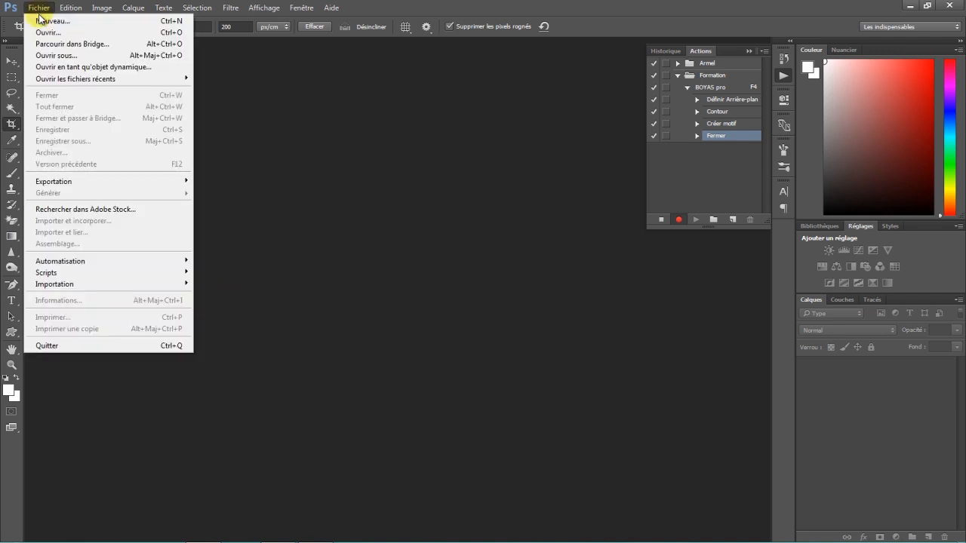
left_click(38, 20)
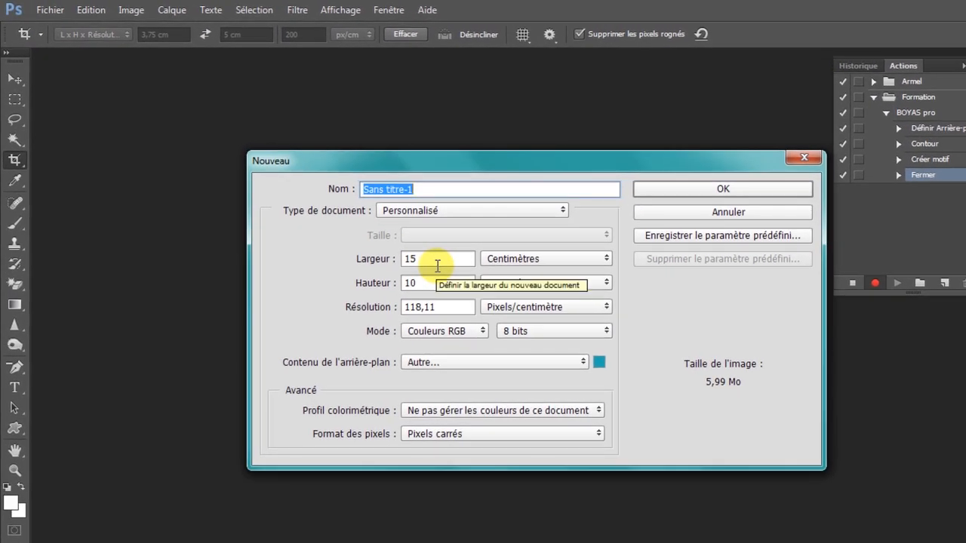
left_click(409, 209)
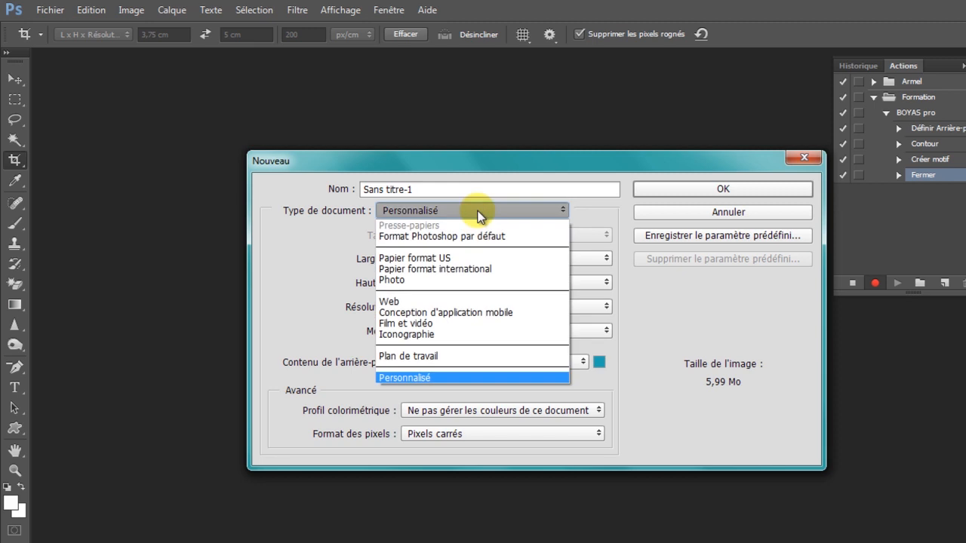
left_click(457, 268)
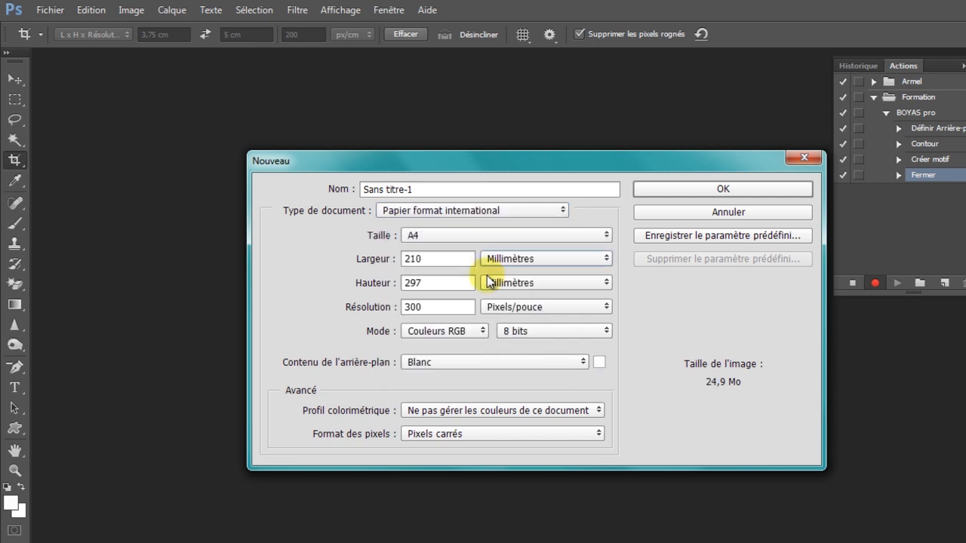
left_click(593, 259)
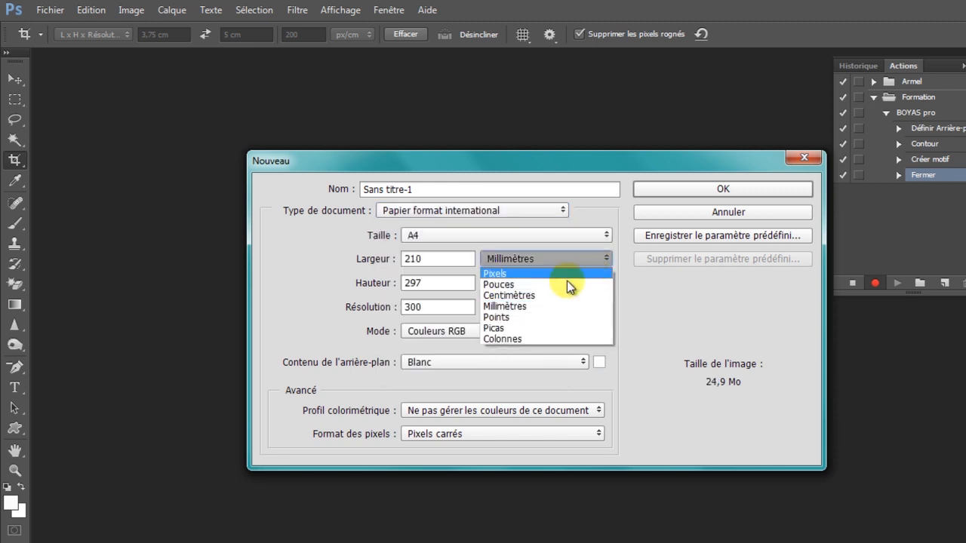
left_click(536, 295)
double_click(440, 259)
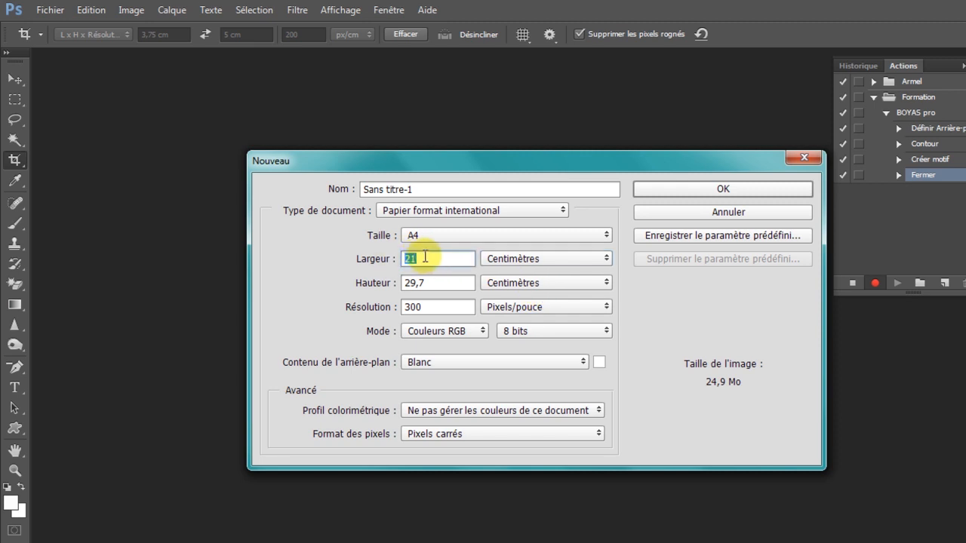
type("15")
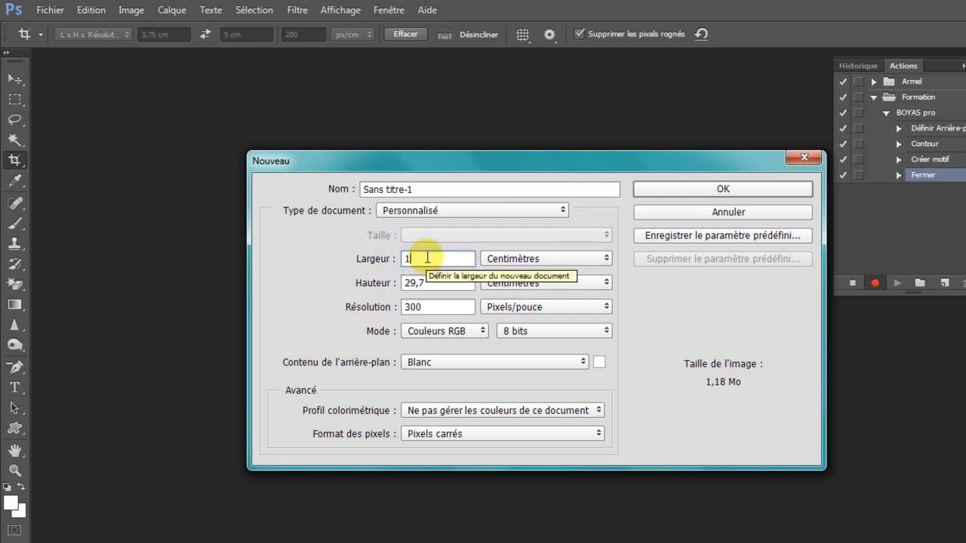
key("Tab")
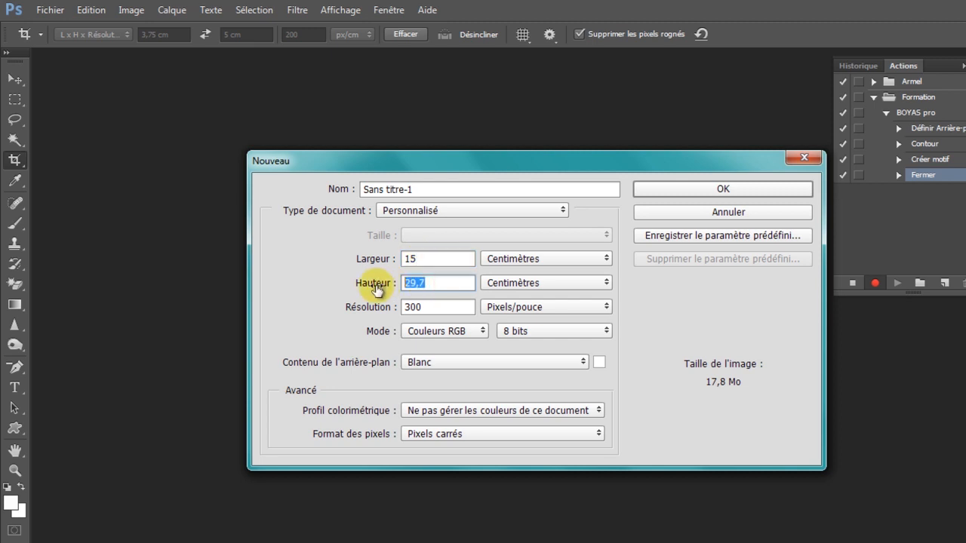
type("10")
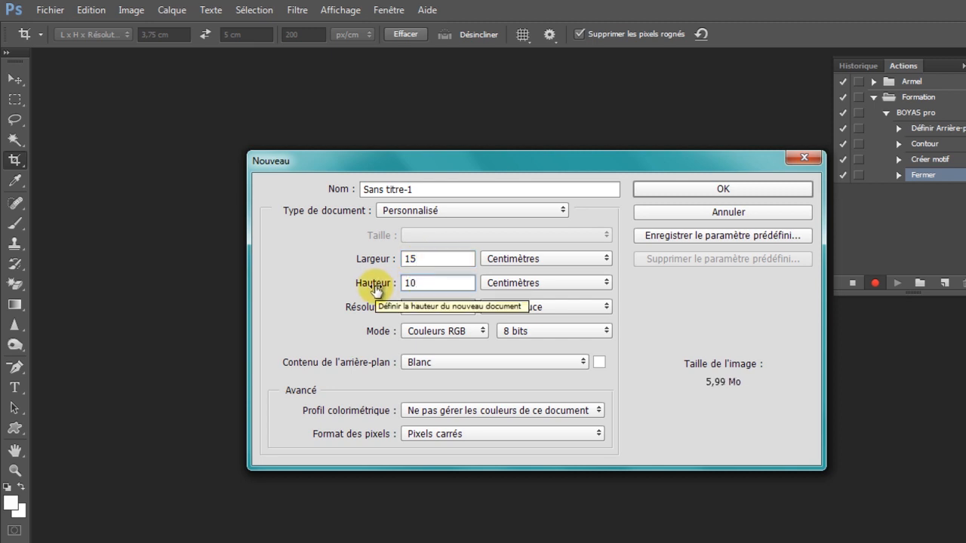
Set the new document's resolution to 200 pixels per centimetre.
double_click(422, 307)
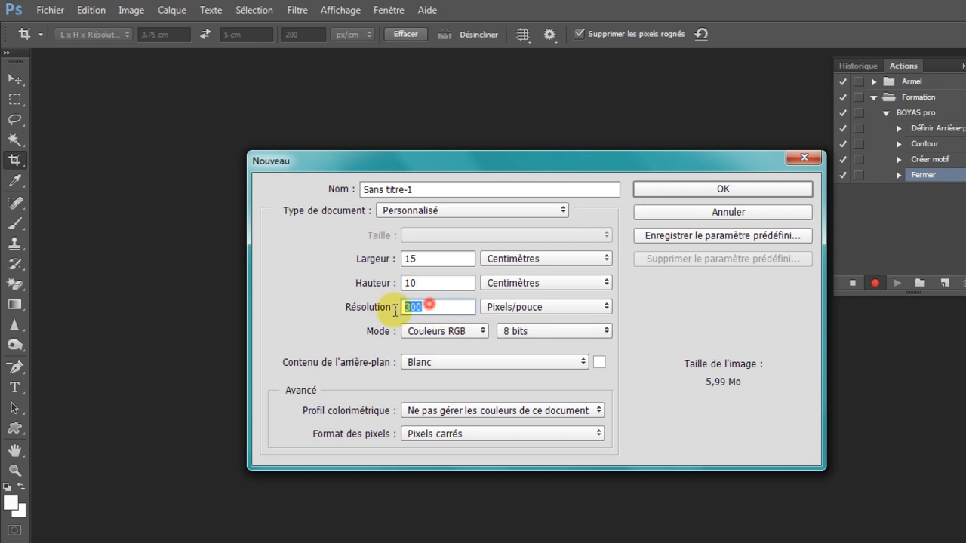
type("200")
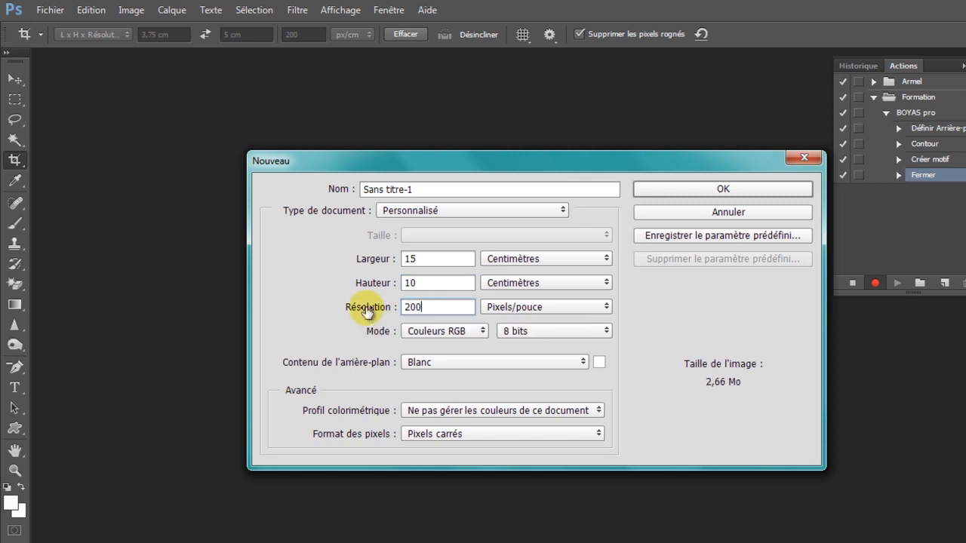
left_click(542, 307)
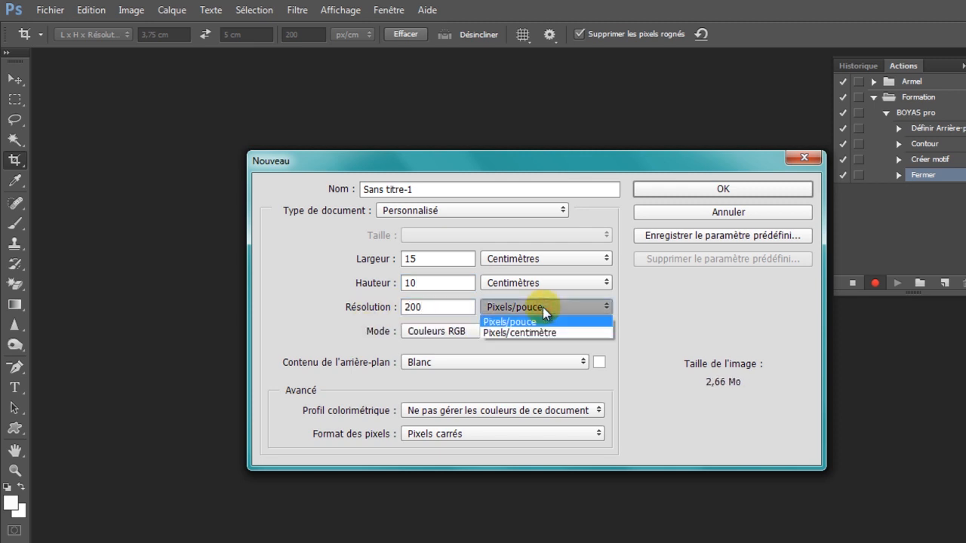
left_click(537, 329)
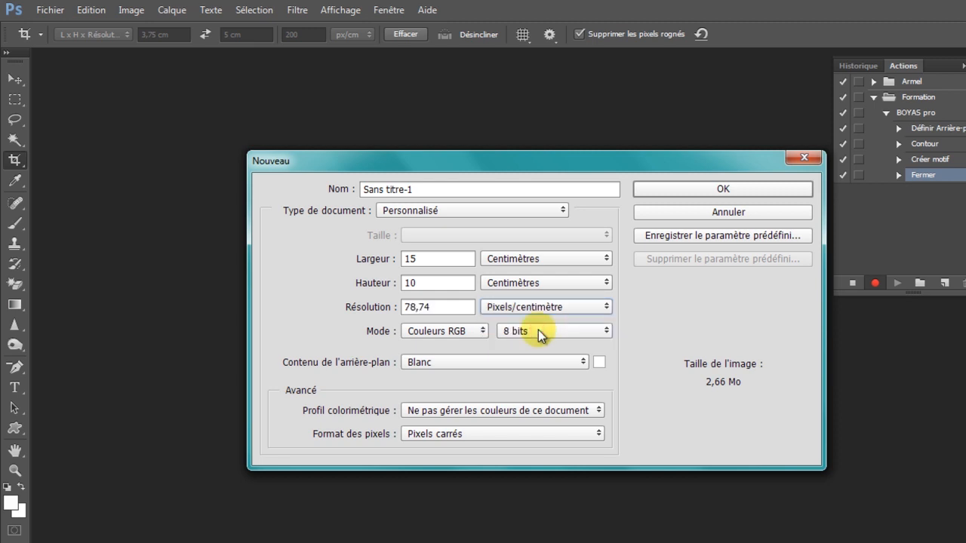
left_click_drag(458, 307, 383, 308)
type("200")
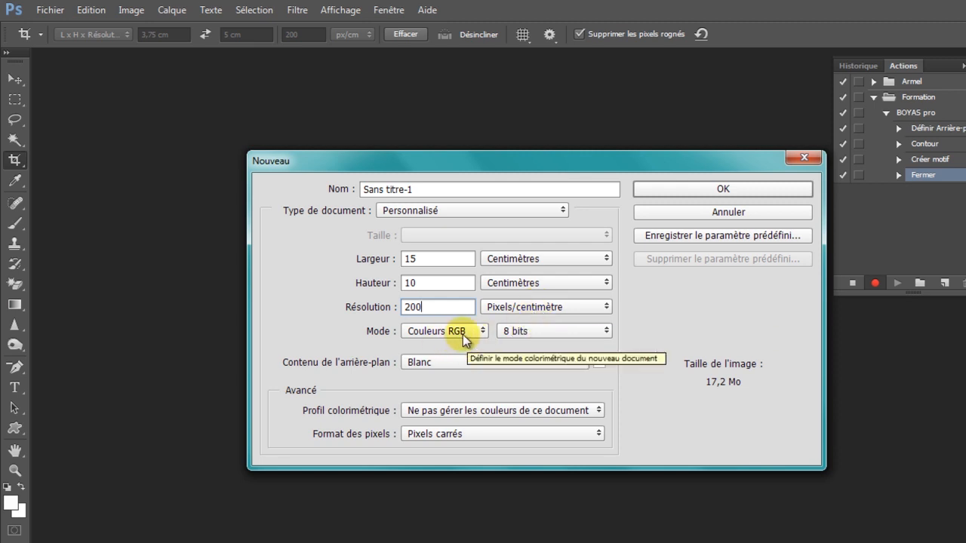
Create the document with a white (ffffff) background and switch to the Move tool.
left_click(587, 363)
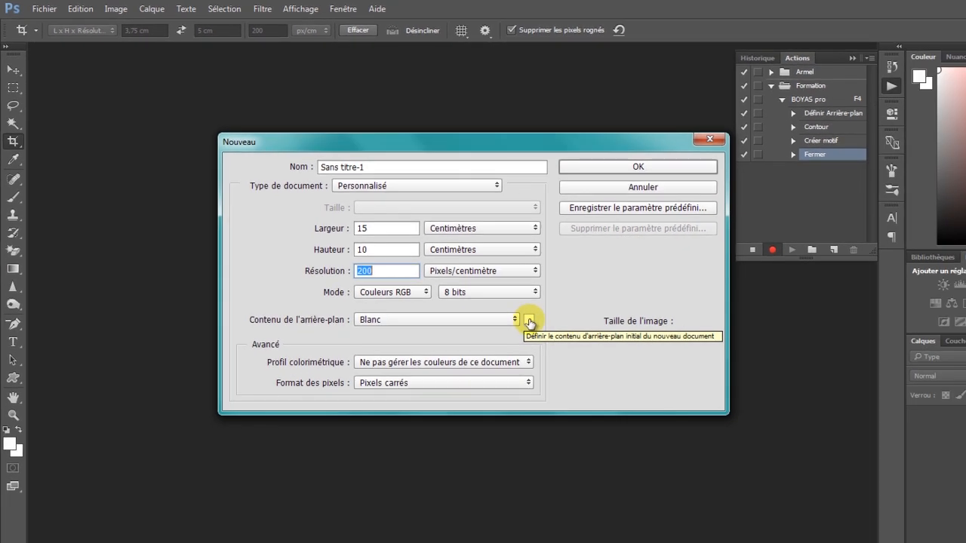
left_click(529, 320)
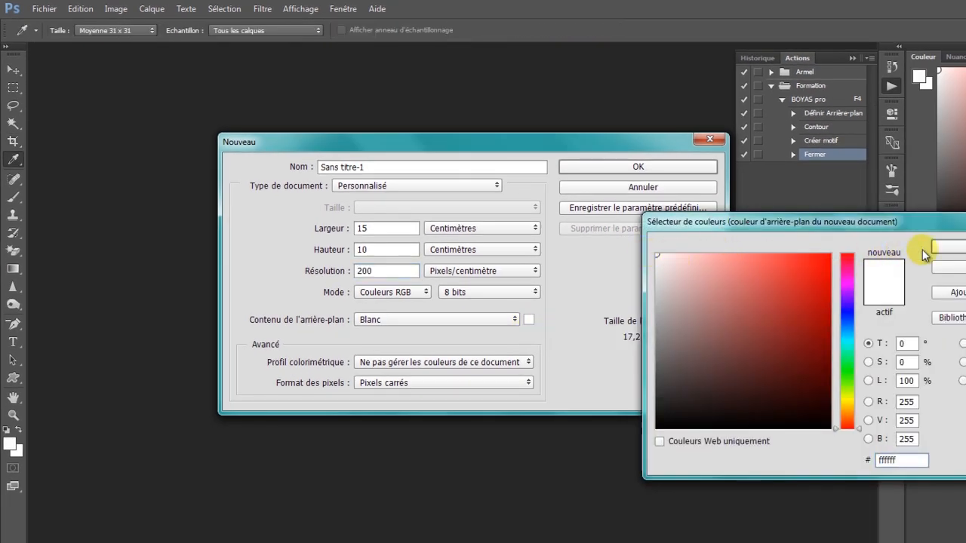
left_click(947, 247)
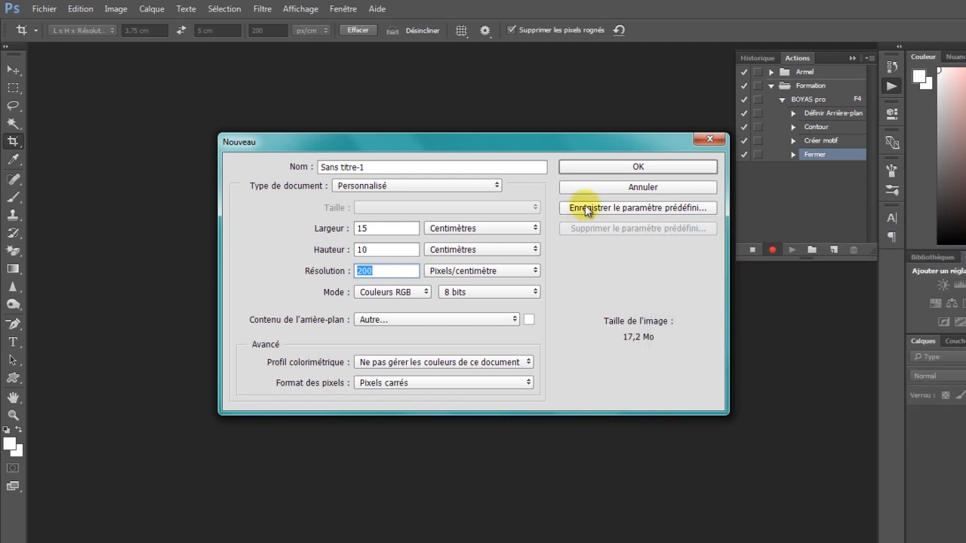
left_click(597, 166)
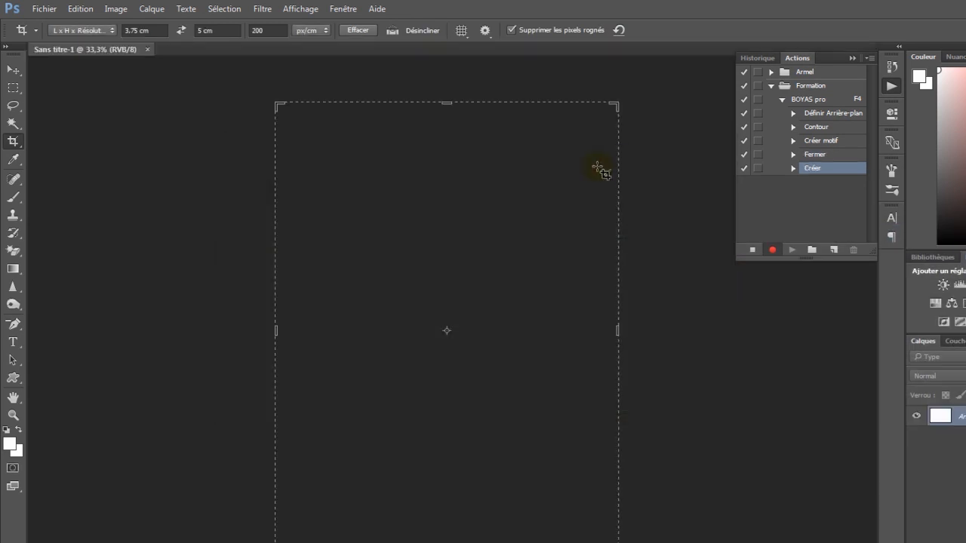
left_click(12, 62)
scroll(520, 272, "down", 2)
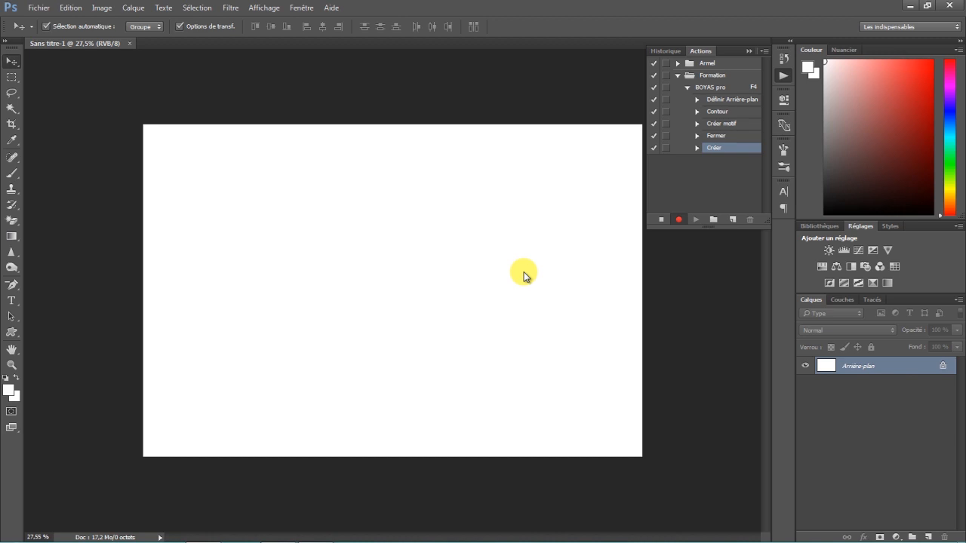
Start a pattern fill on the blank background and choose the woman's portrait pattern, showing the patterns as large thumbnails.
left_click(76, 10)
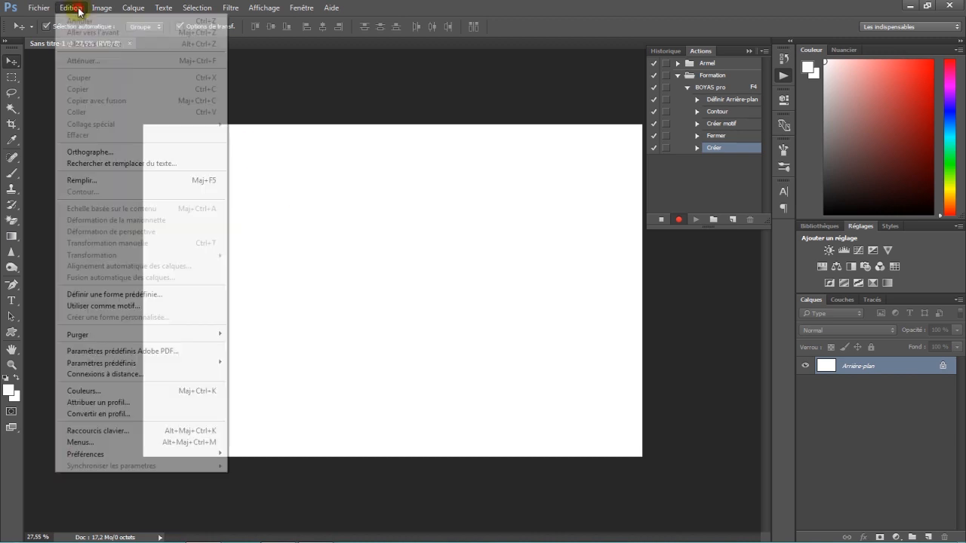
left_click(92, 184)
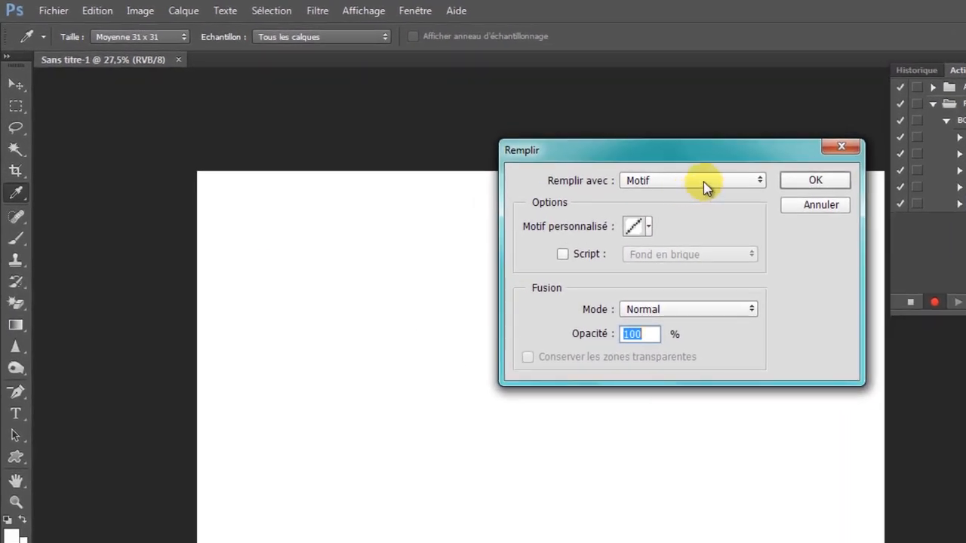
left_click(705, 188)
left_click(705, 188)
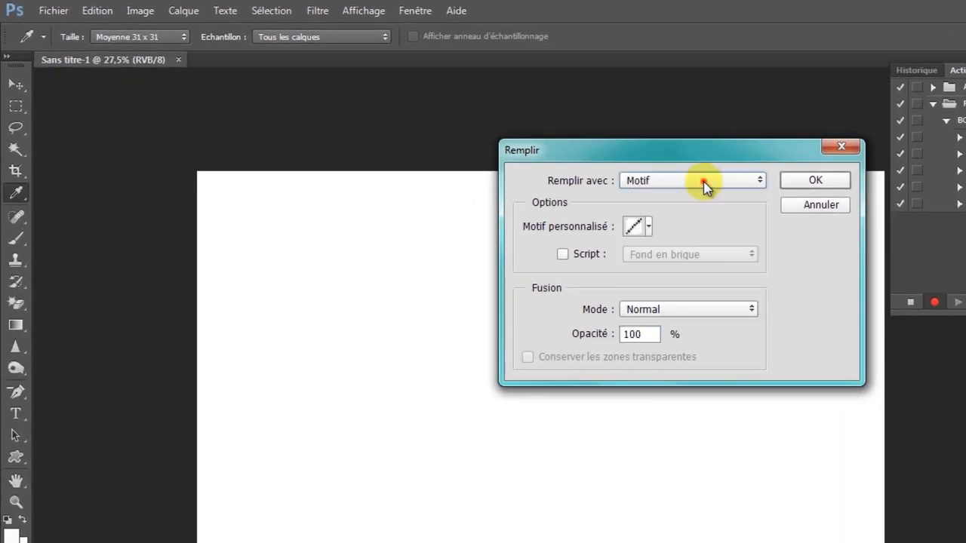
left_click(647, 226)
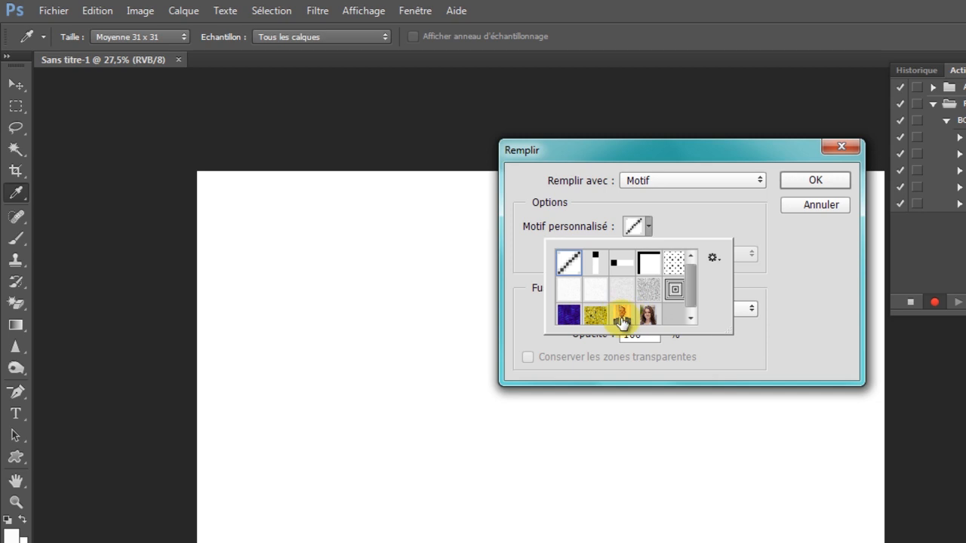
left_click(712, 259)
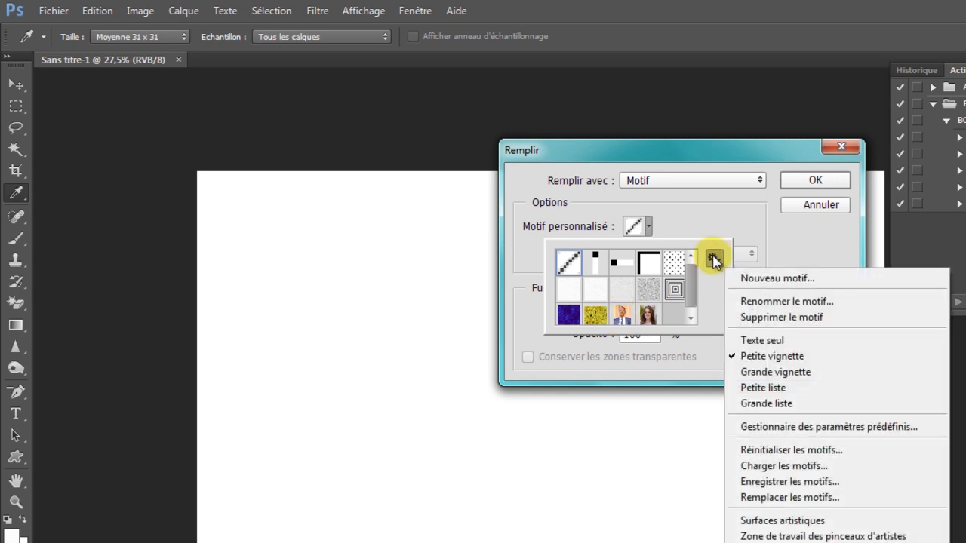
left_click(772, 373)
left_click_drag(729, 329, 736, 372)
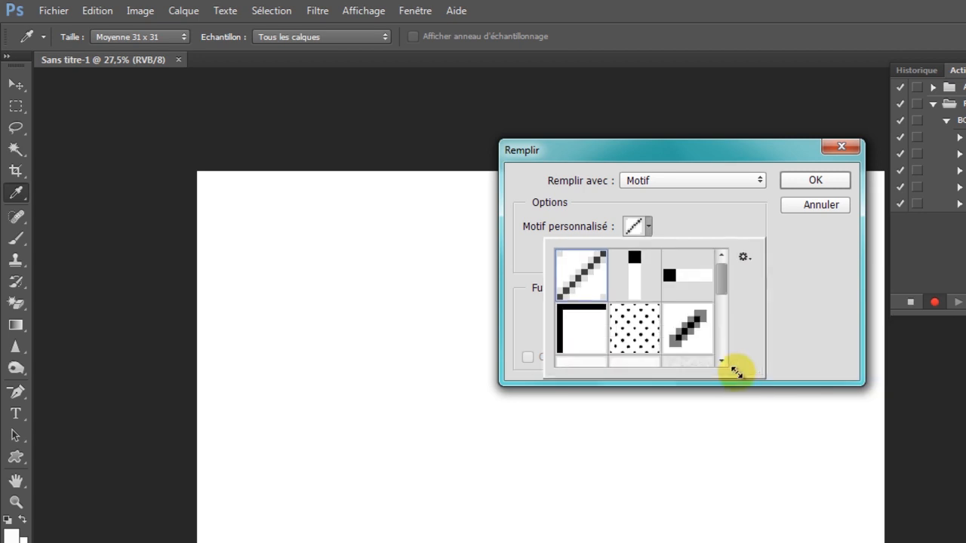
left_click_drag(719, 302, 719, 344)
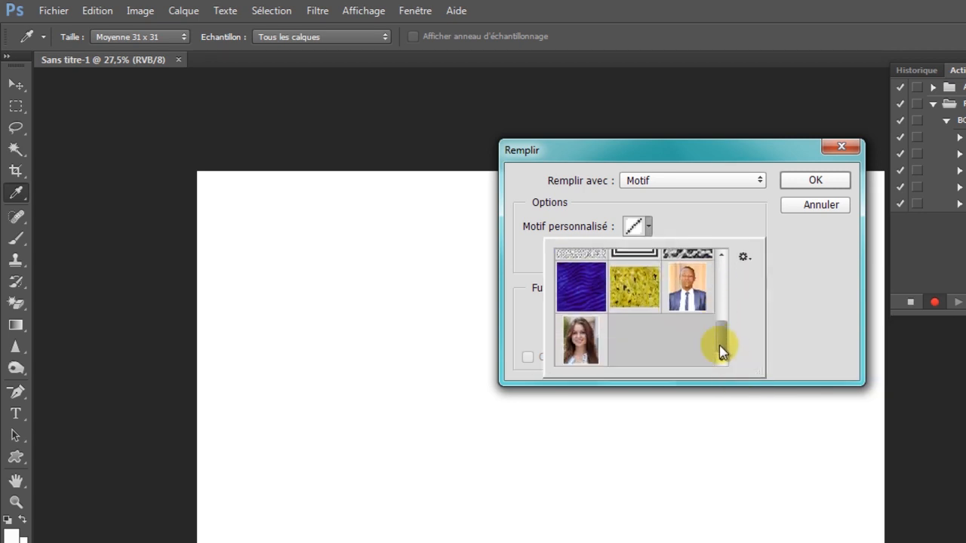
left_click(684, 293)
left_click(584, 341)
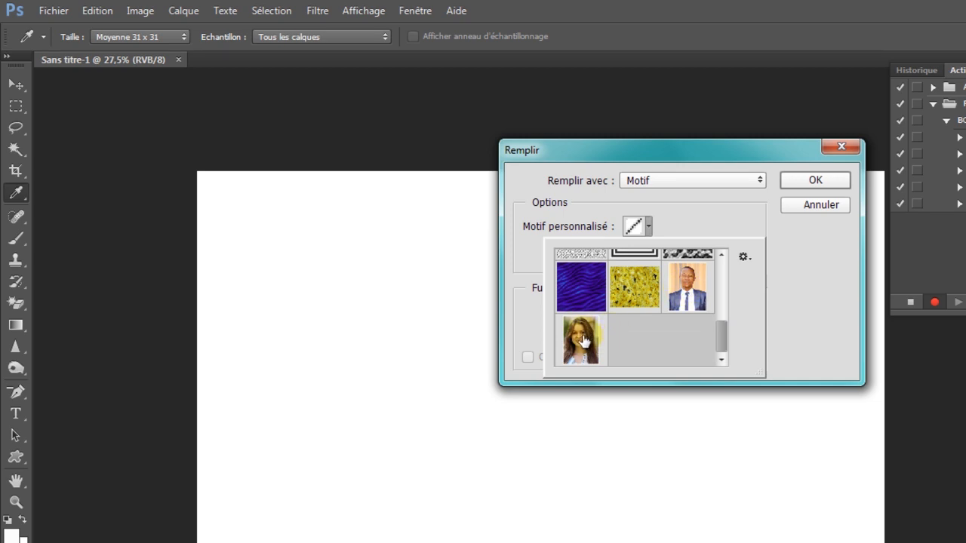
left_click(584, 341)
Return the pattern thumbnails to small and fill the page with the portrait pattern in Normal mode at 100 % opacity.
left_click(651, 228)
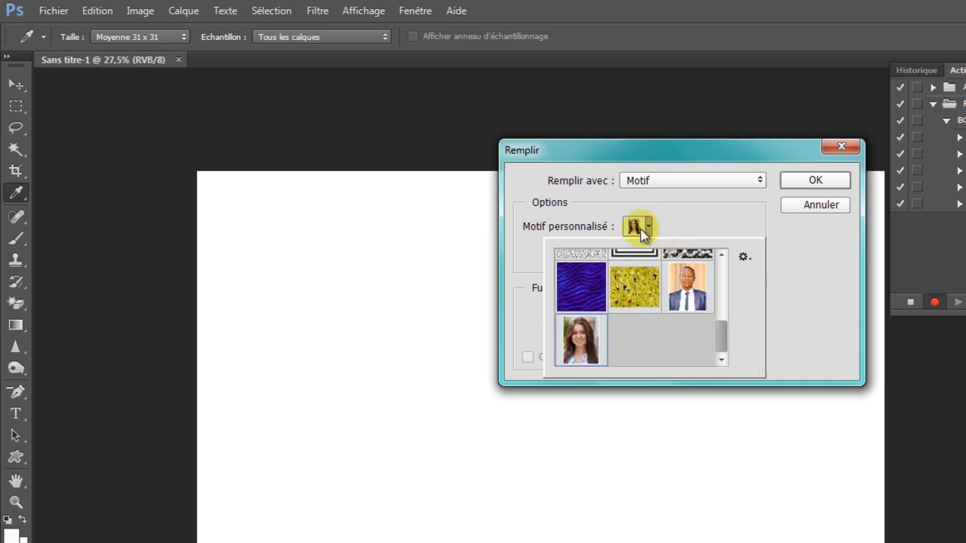
left_click(743, 256)
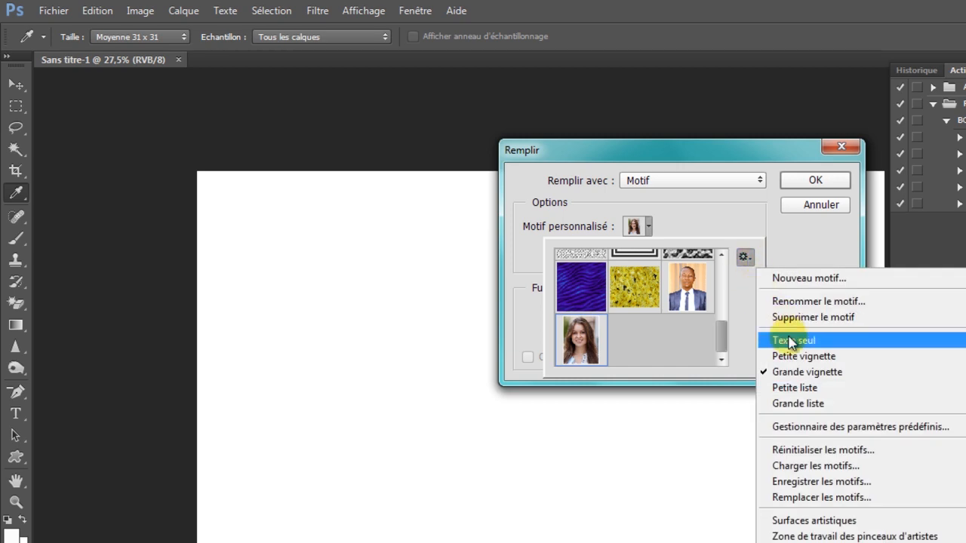
left_click(785, 355)
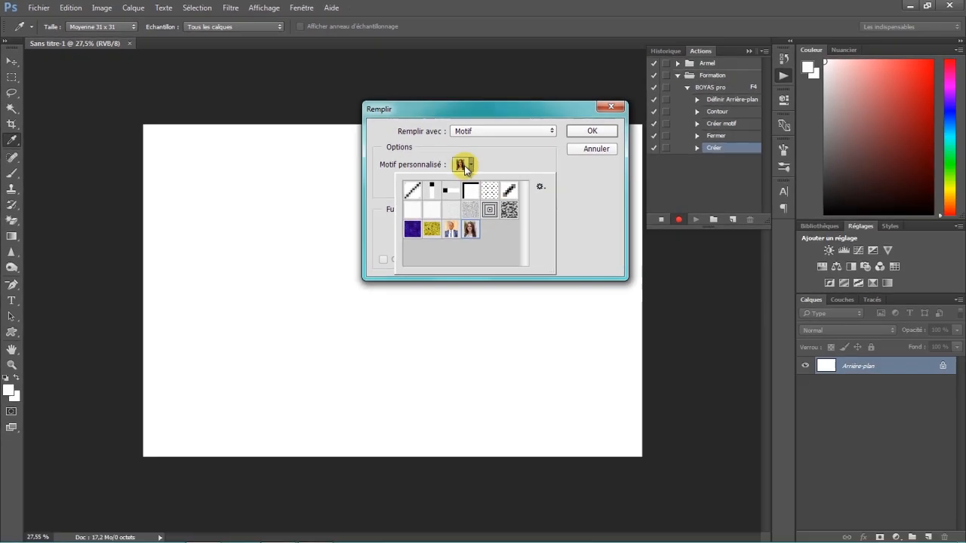
left_click(582, 130)
left_click(582, 130)
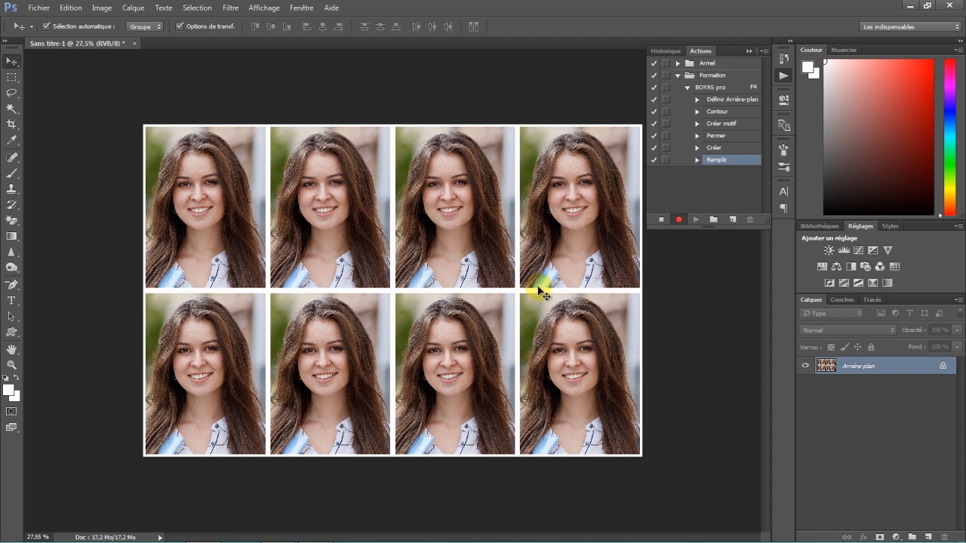
Save the eight-photo sheet to the desktop as a JPEG named Sans titre-1, at quality 12 (Maximum) in the standard baseline format.
left_click(41, 8)
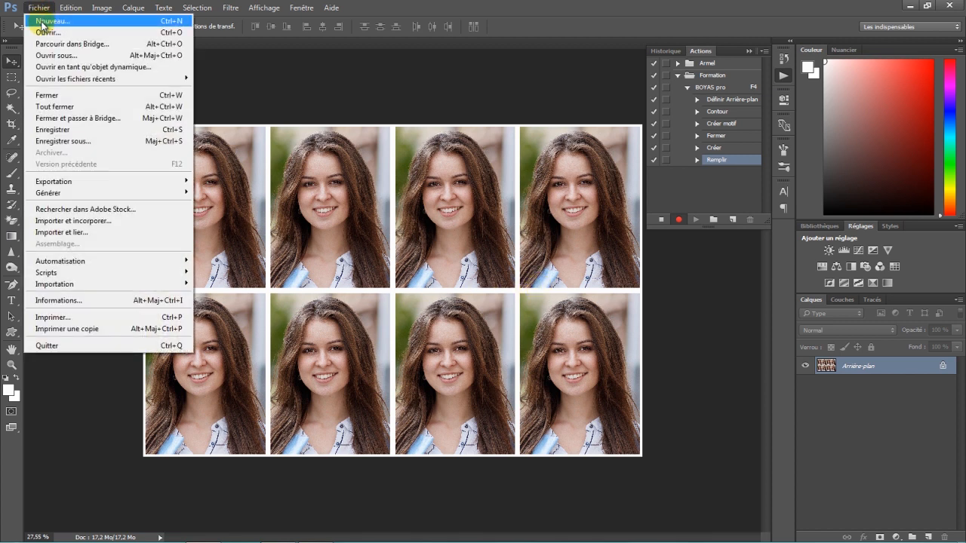
left_click(67, 141)
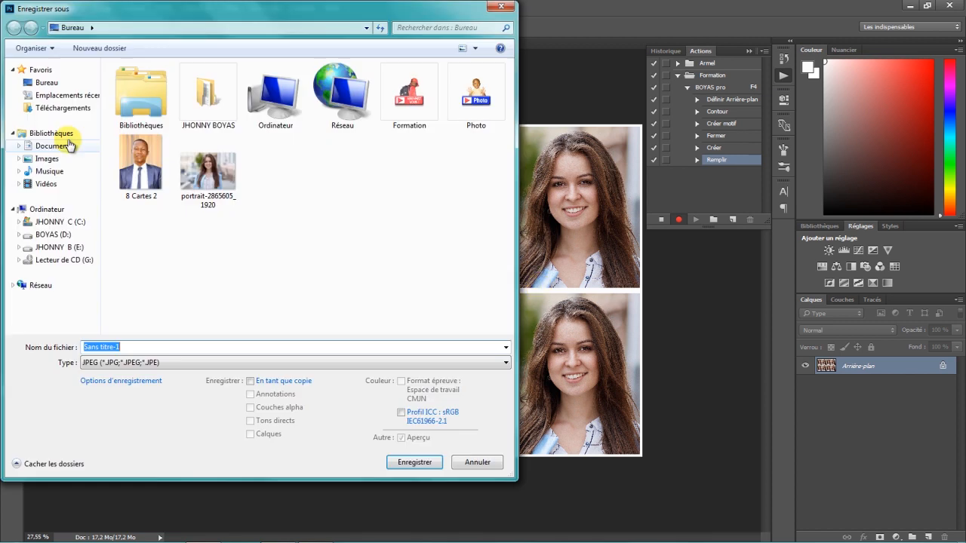
left_click(60, 81)
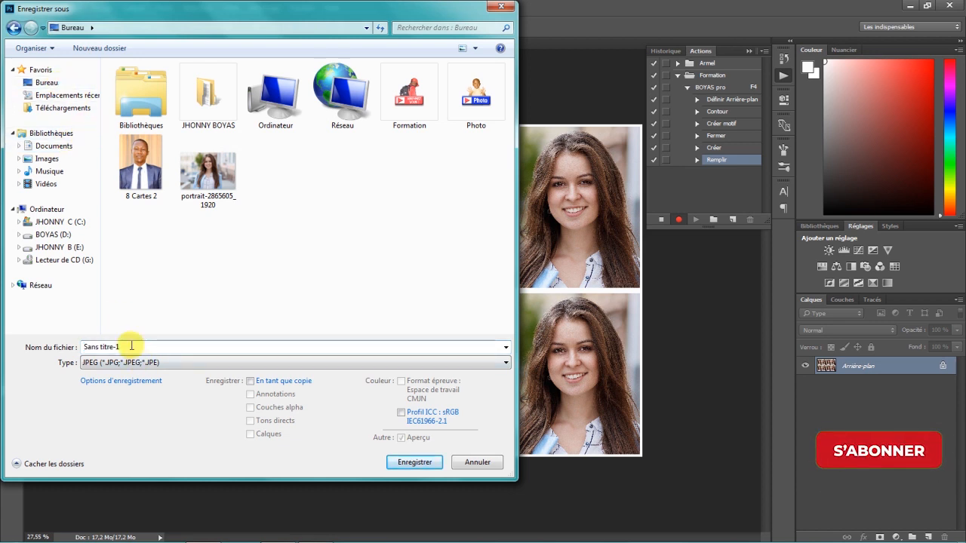
left_click(153, 365)
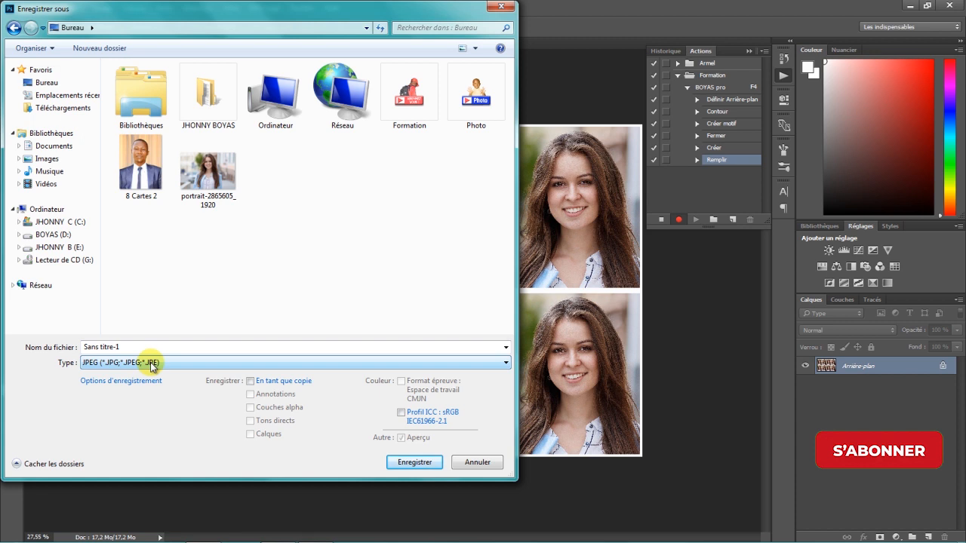
left_click(132, 347)
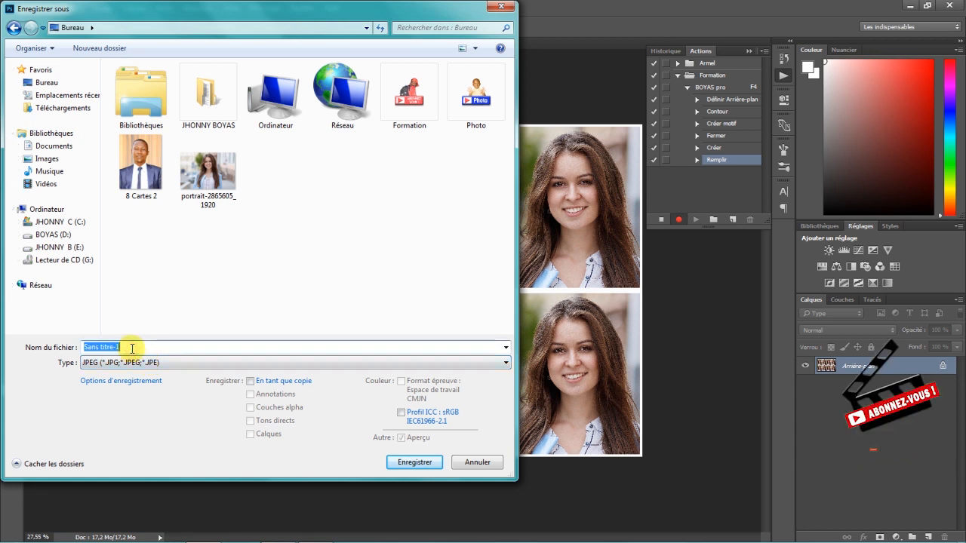
left_click(198, 347)
left_click(54, 87)
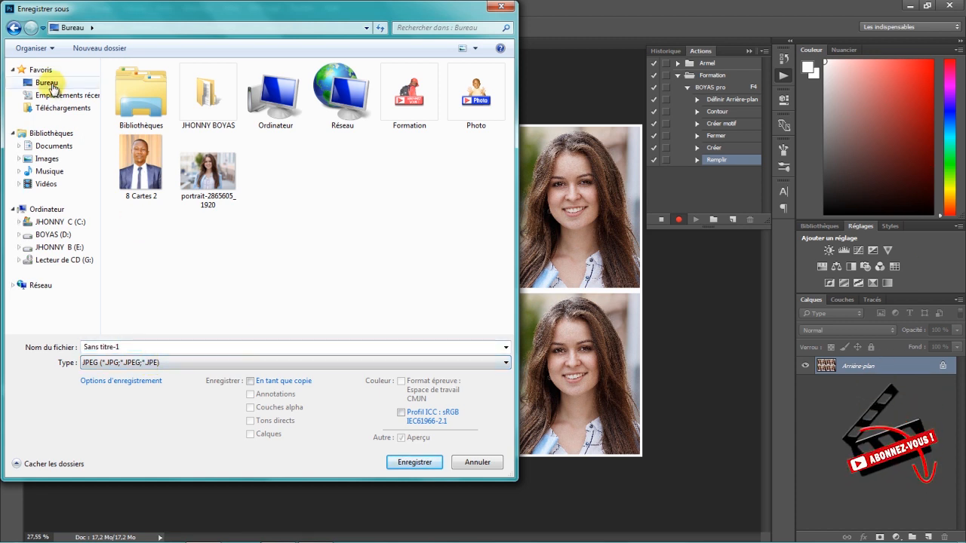
left_click(408, 462)
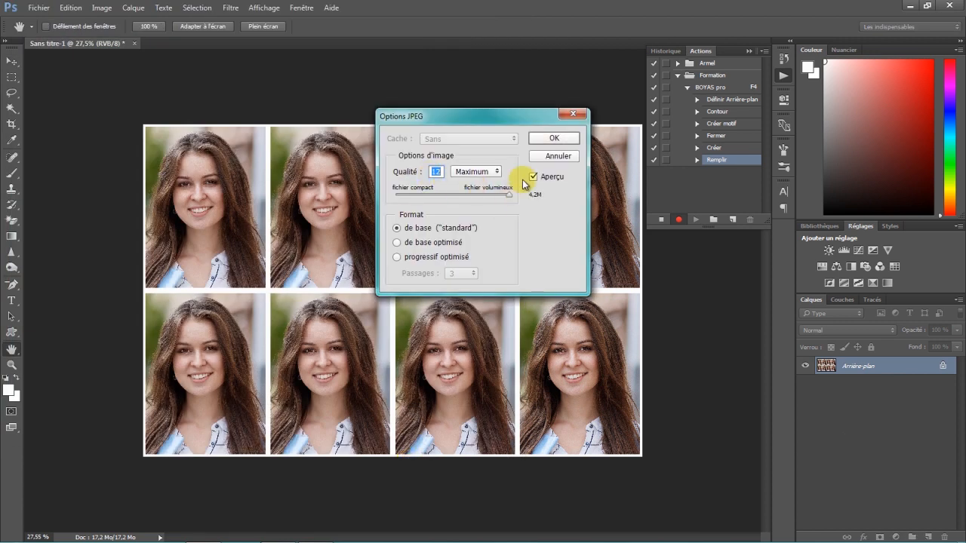
mouse_move(505, 196)
left_mouse_down()
mouse_move(450, 199)
mouse_move(511, 195)
left_mouse_up()
left_click(543, 141)
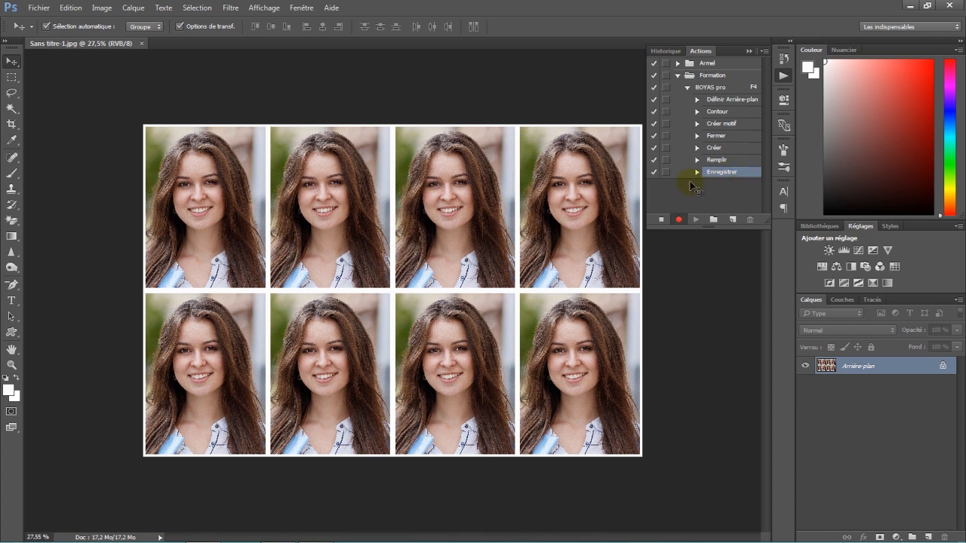
Close the saved sheet, stop recording the action, and collapse BOYAS pro and its Formation set.
left_click(143, 45)
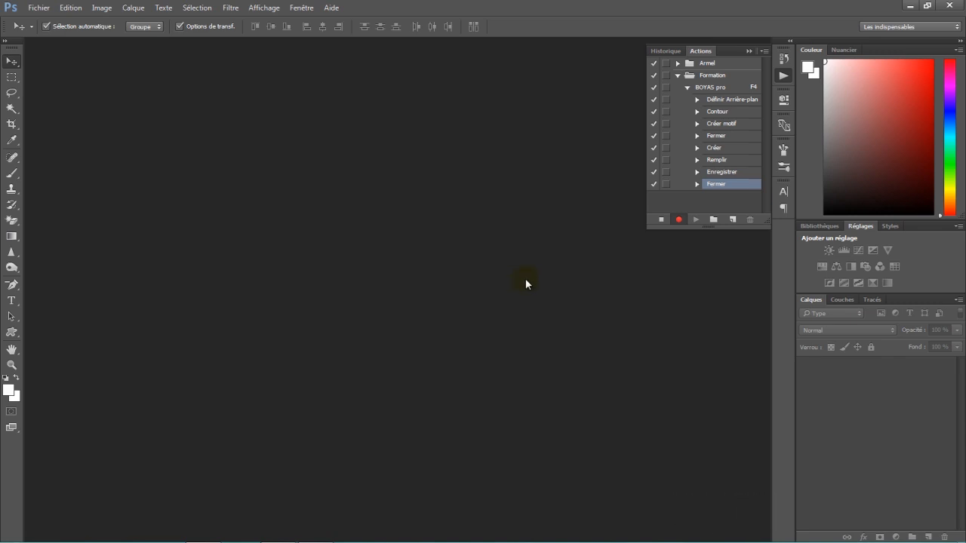
left_click(660, 220)
left_click(687, 87)
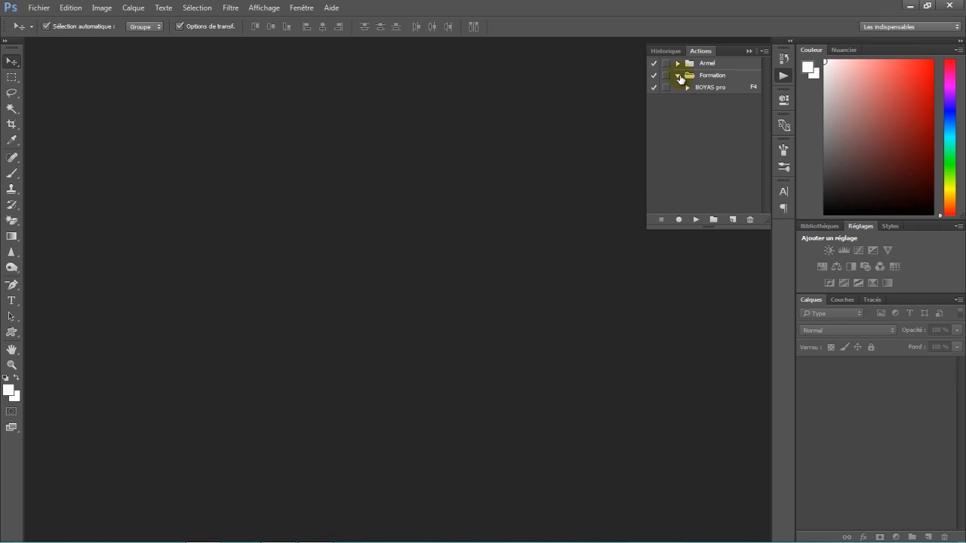
left_click(677, 76)
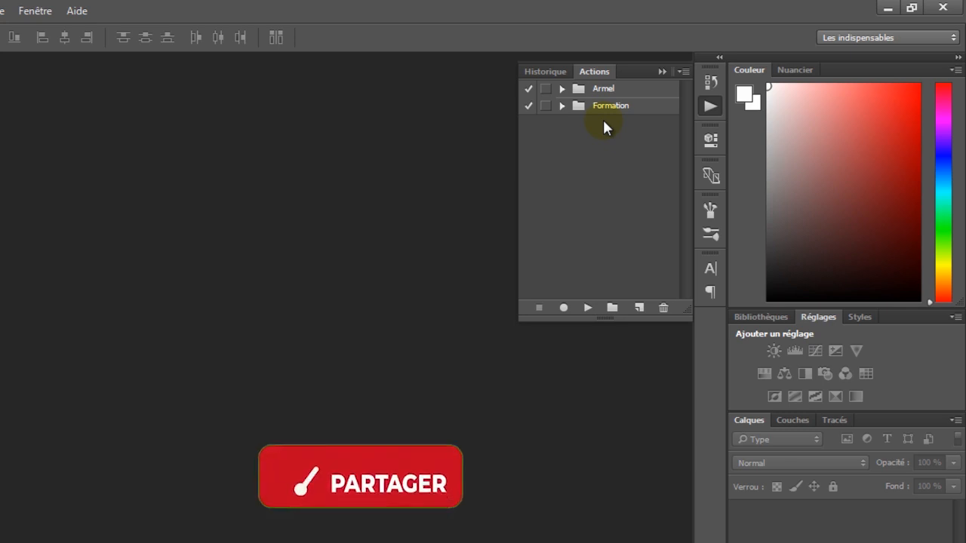
Save the Formation action set to the desktop as an ATN file named Formation.
left_click(643, 109)
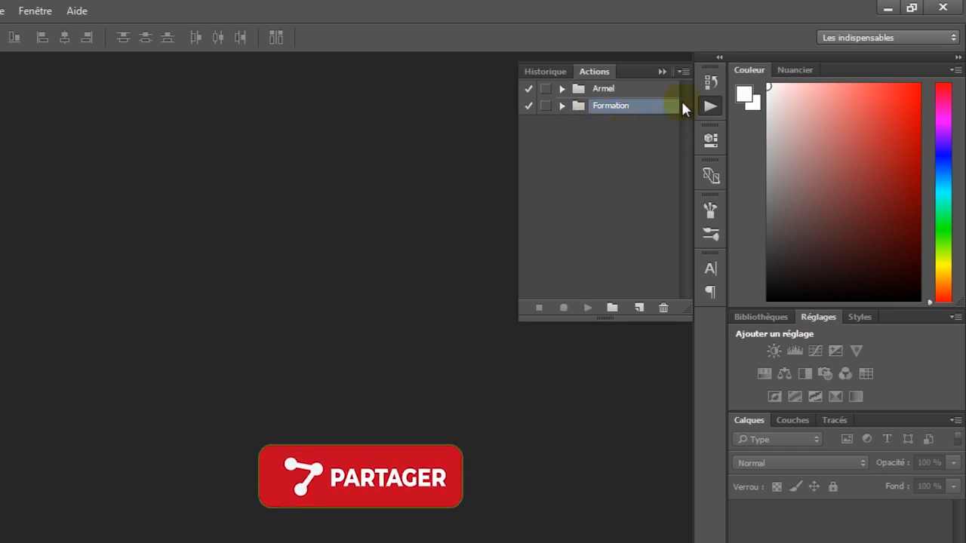
left_click(682, 72)
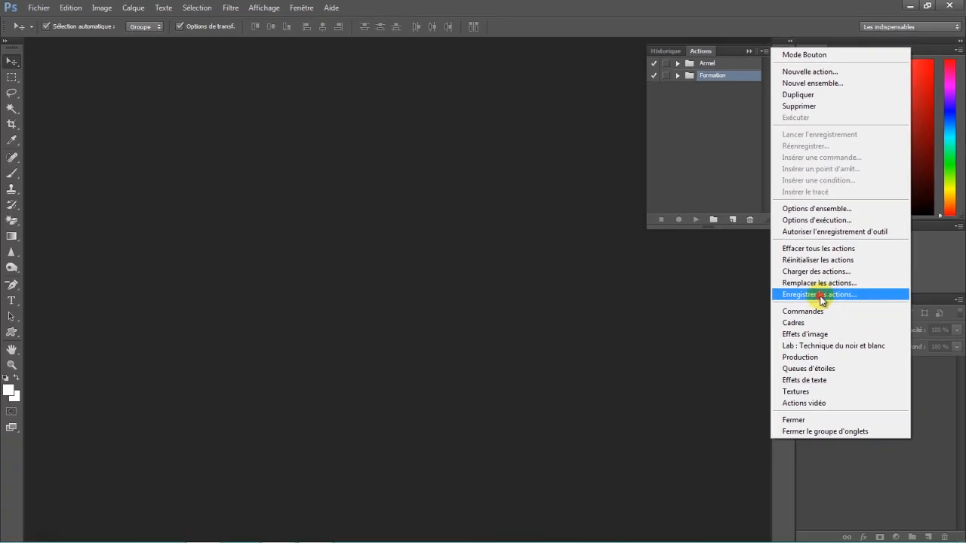
left_click(819, 295)
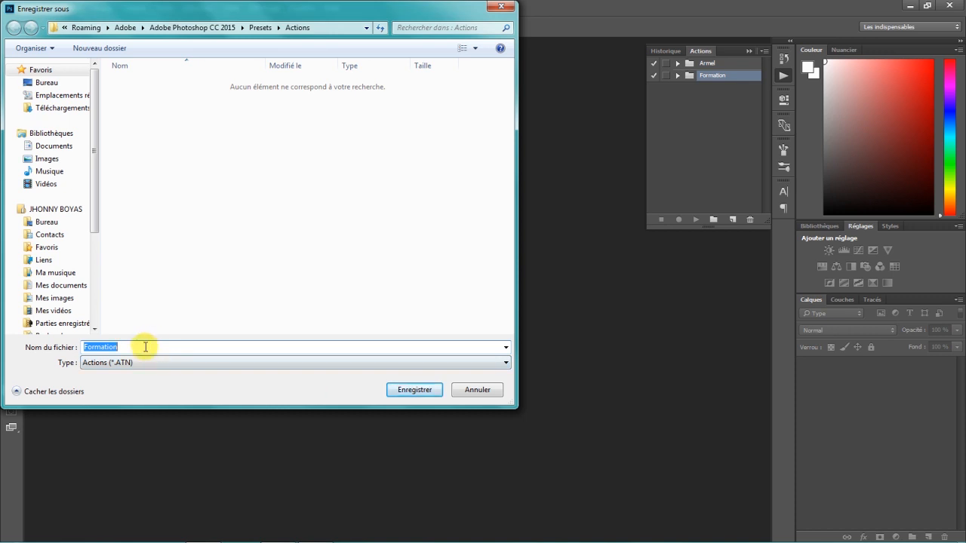
left_click(67, 82)
left_click(417, 391)
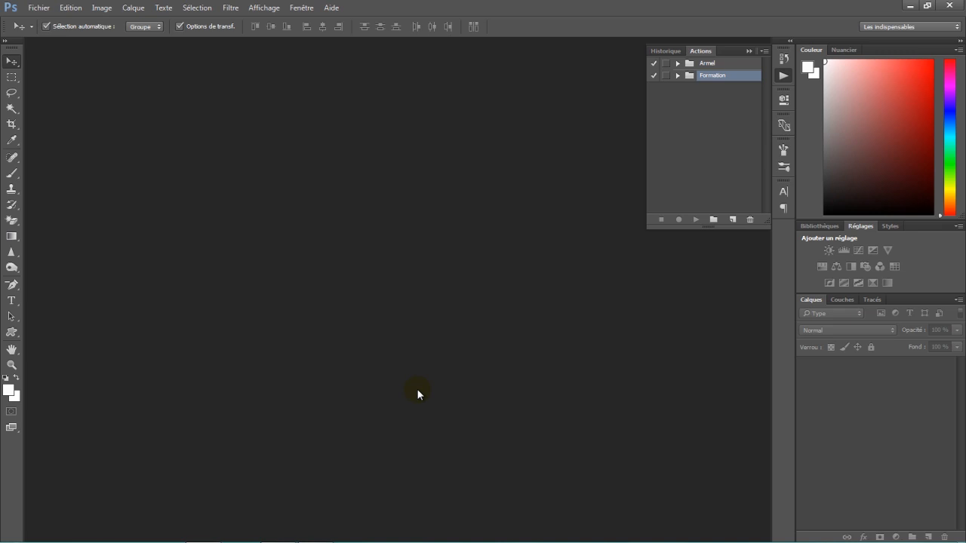
On the desktop, move the Formation actions file into open space and permanently delete the Sans titre-1 JPEG through the recycle bin.
left_click(910, 6)
left_click_drag(30, 323, 211, 236)
left_click_drag(28, 264, 39, 145)
left_click_drag(30, 34, 29, 31)
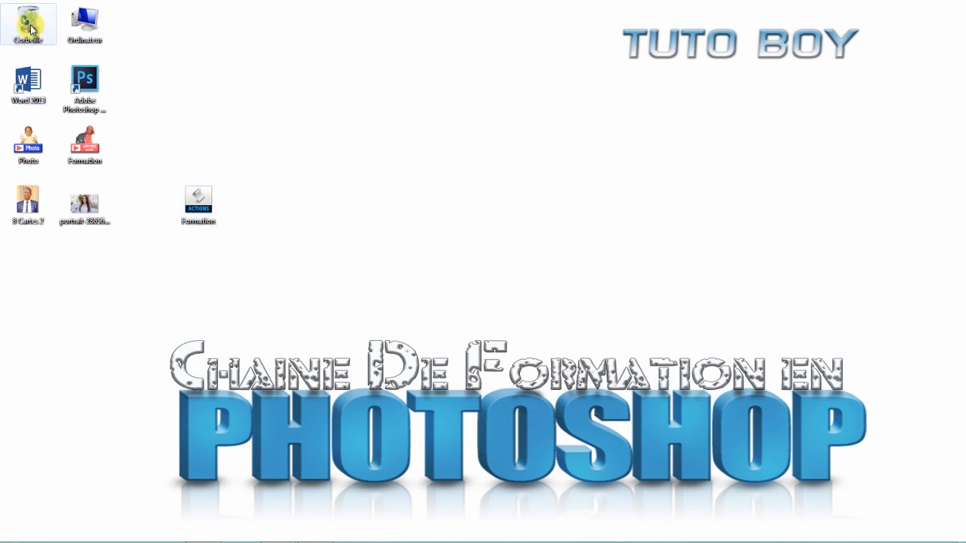
right_click(48, 22)
left_click(88, 41)
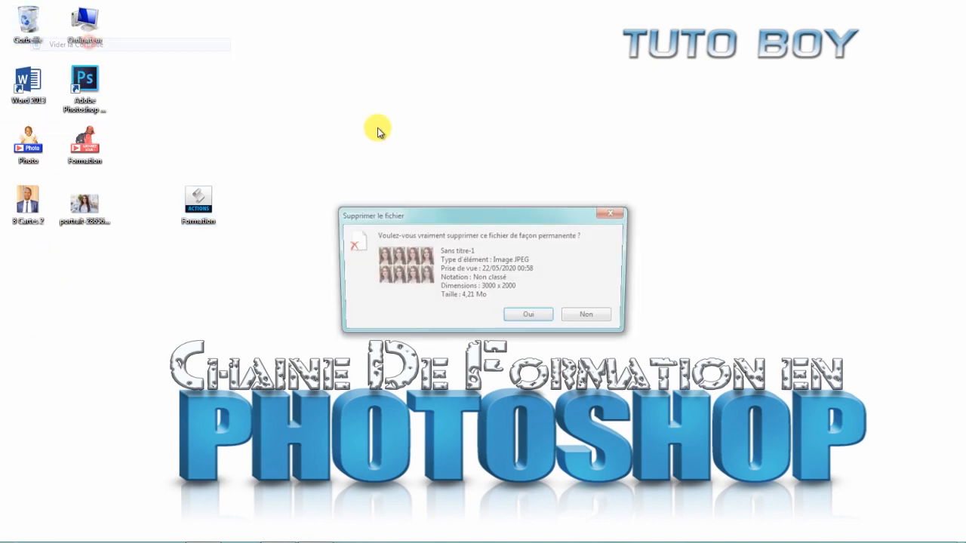
left_click(510, 315)
Load the Formation actions file from the desktop into Photoshop and open the photo portrait-2865605_1920.
left_click(199, 199)
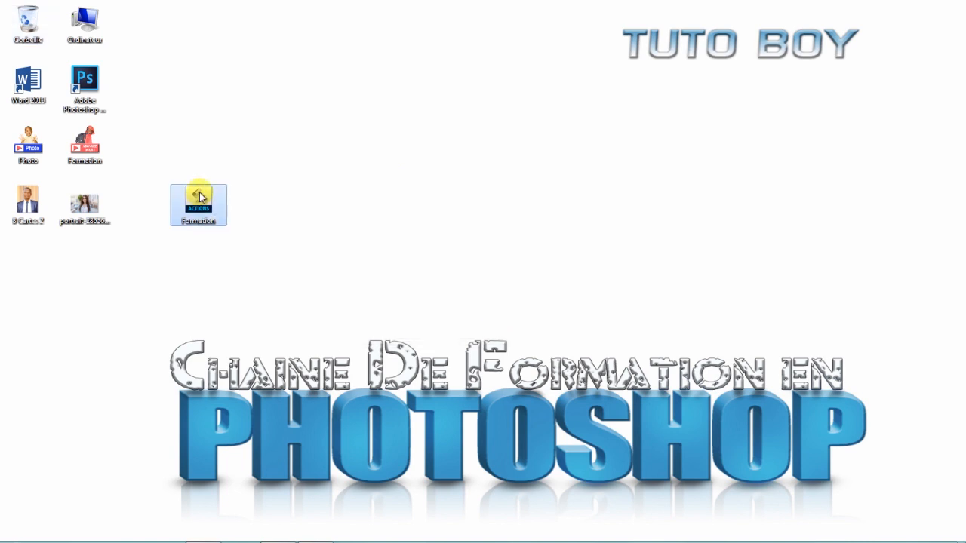
double_click(199, 197)
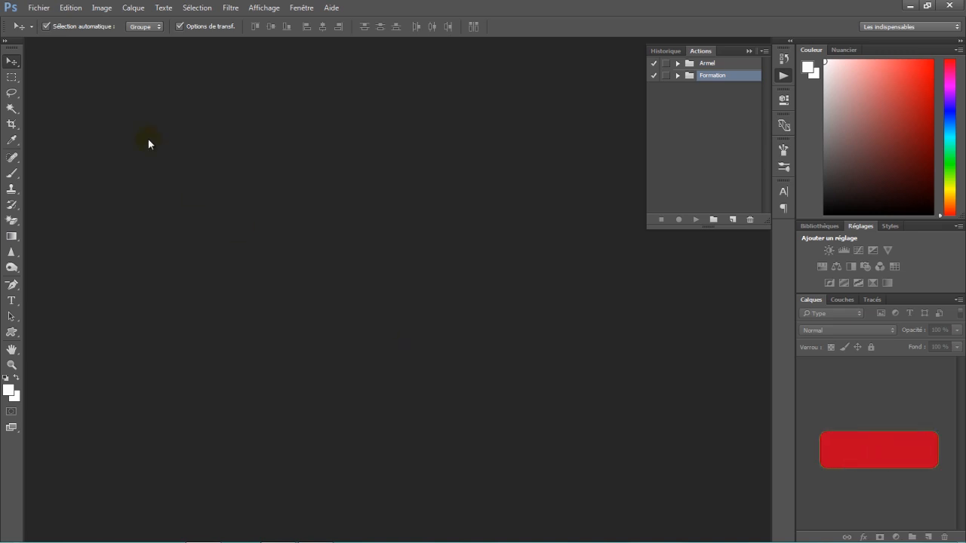
left_click(38, 8)
left_click(49, 32)
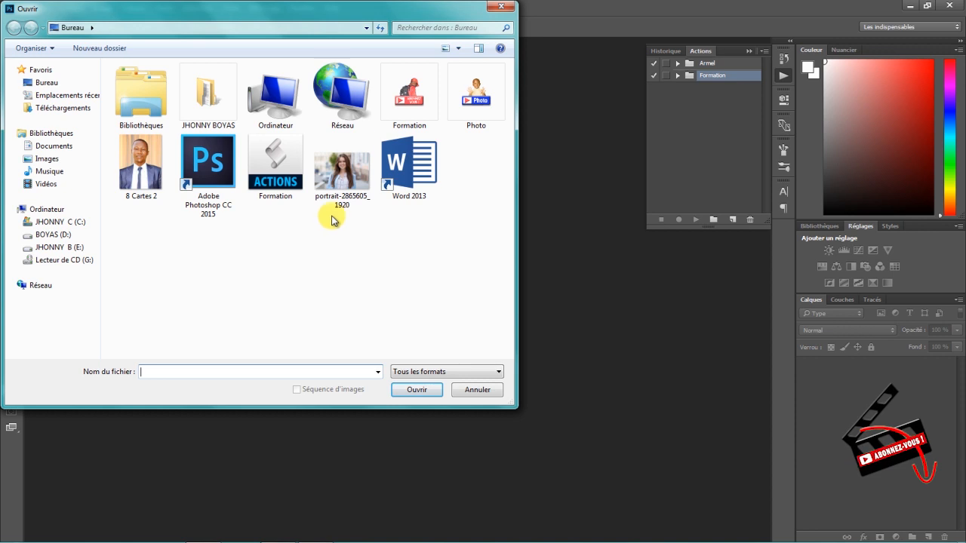
left_click(346, 186)
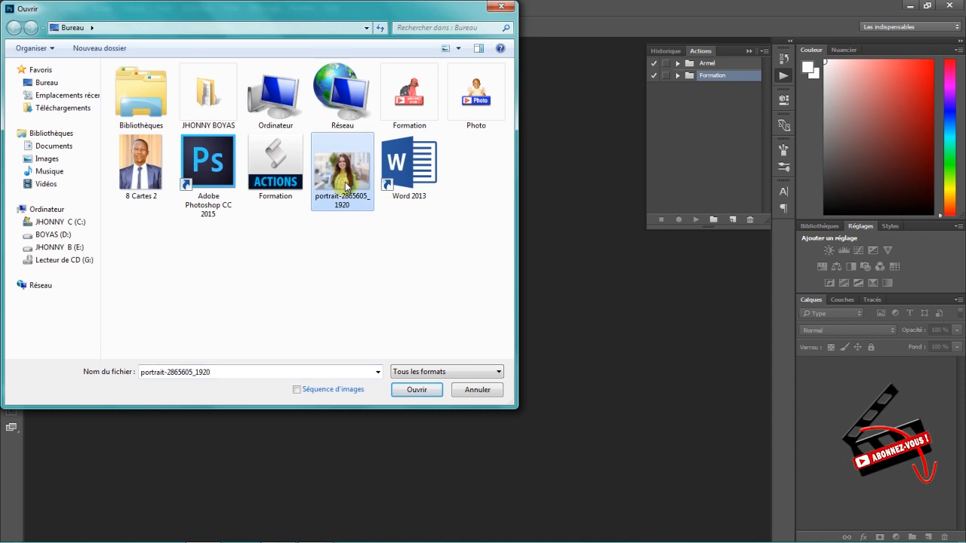
left_click(414, 390)
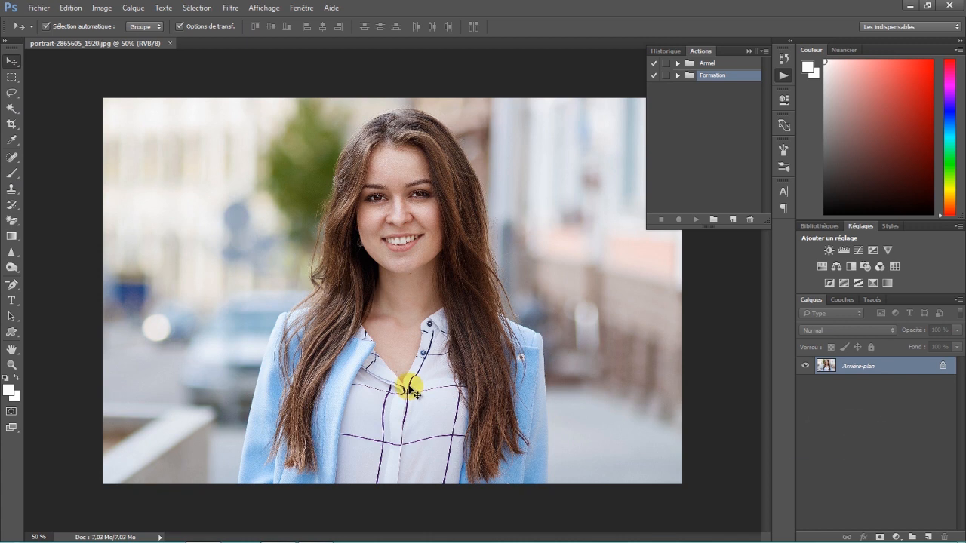
Crop the portrait to the woman's head and shoulders at 3.75 × 5 cm and 200 px/cm.
left_click(12, 124)
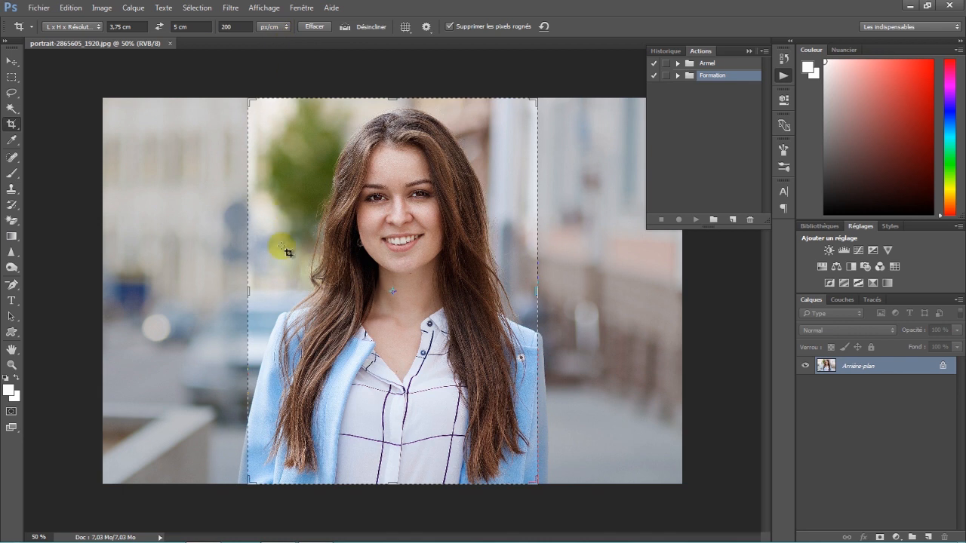
left_click(277, 457)
left_click(253, 481)
left_click_drag(253, 482, 284, 435)
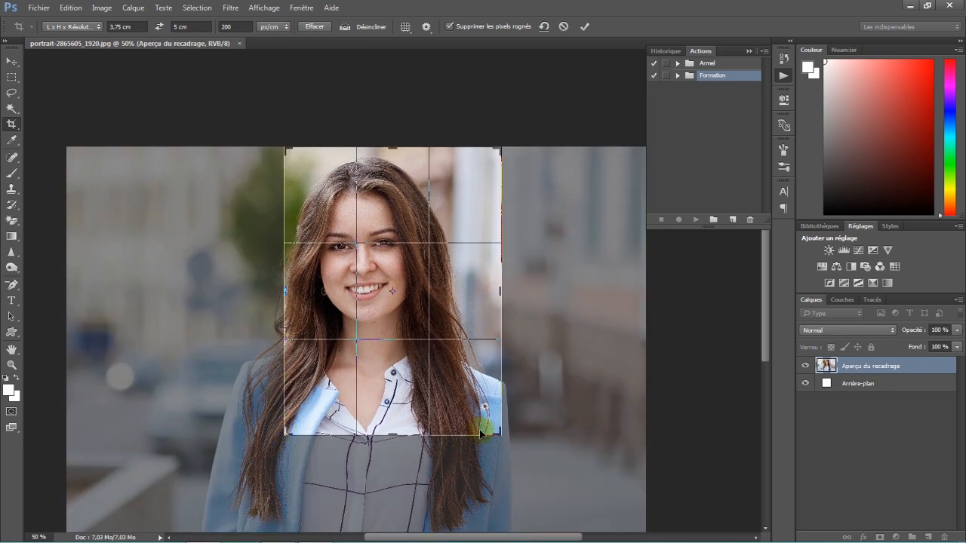
left_click_drag(479, 431, 453, 420)
left_click_drag(392, 394, 401, 396)
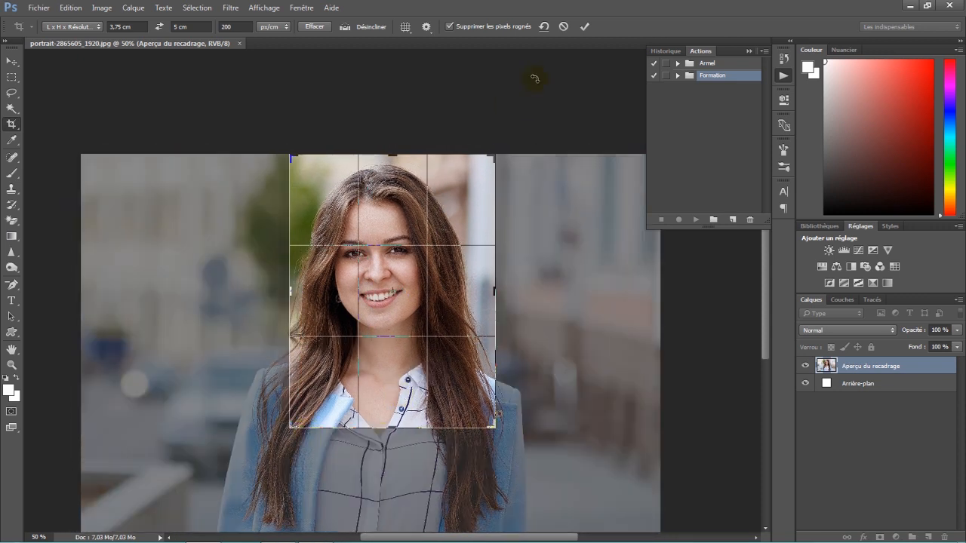
left_click(584, 27)
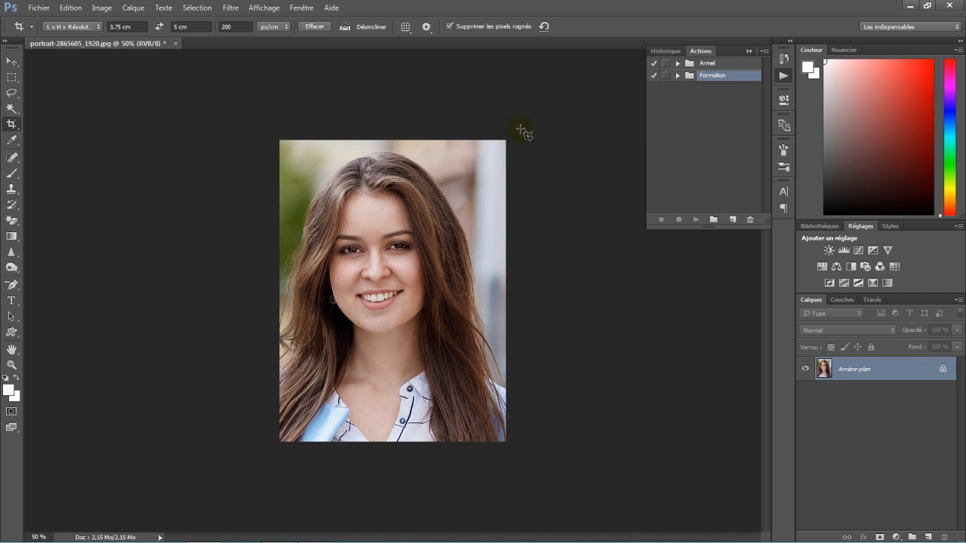
Expand the Formation set and the BOYAS pro action in a taller Actions panel, and run BOYAS pro on the cropped portrait.
left_click(678, 75)
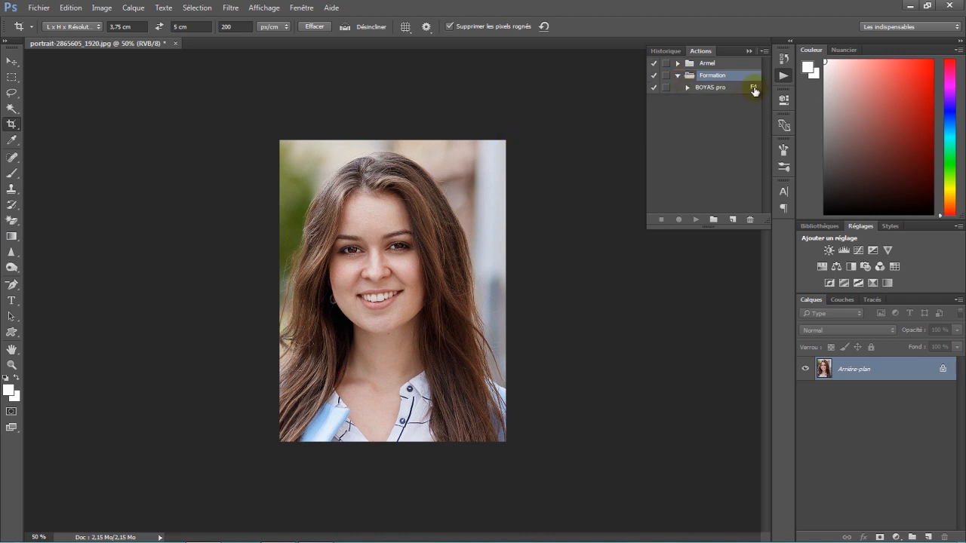
left_click_drag(765, 228, 764, 475)
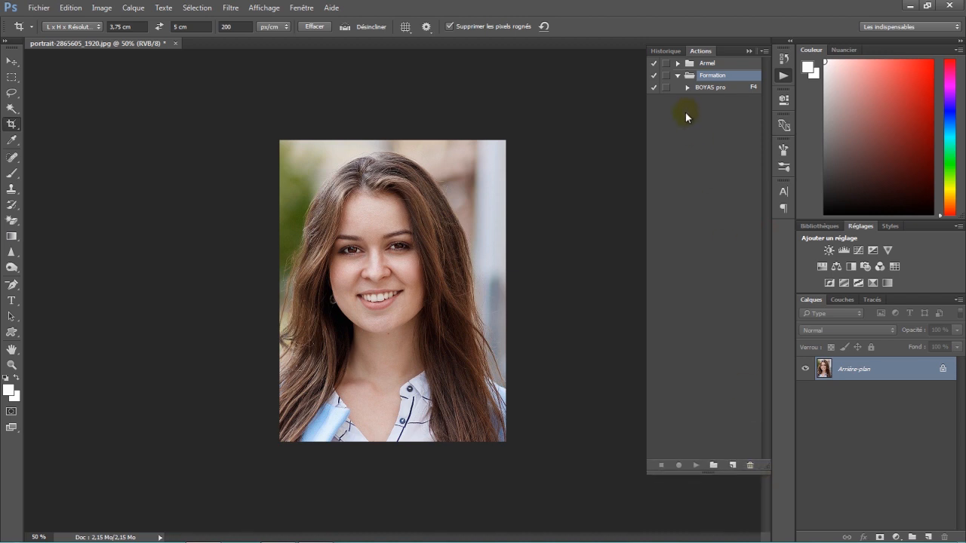
left_click(686, 88)
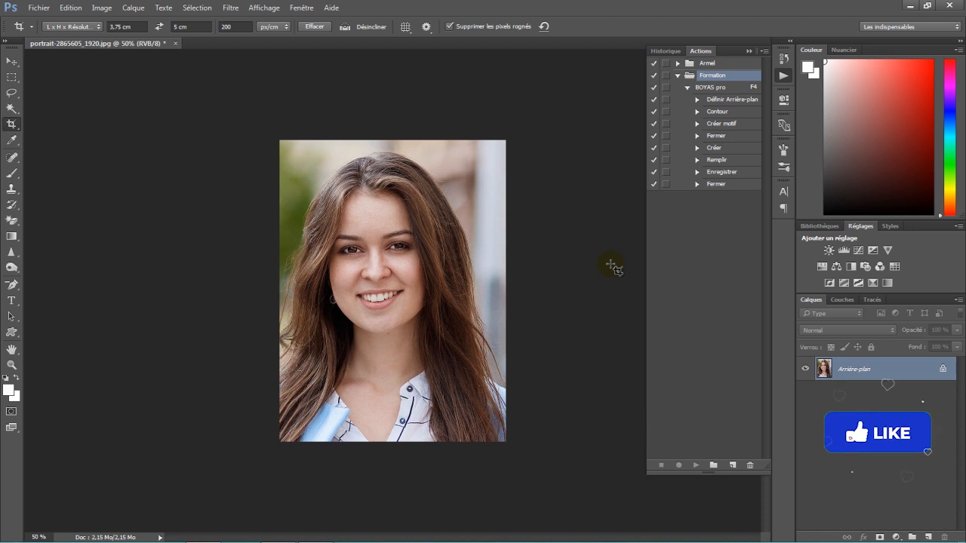
key("F4")
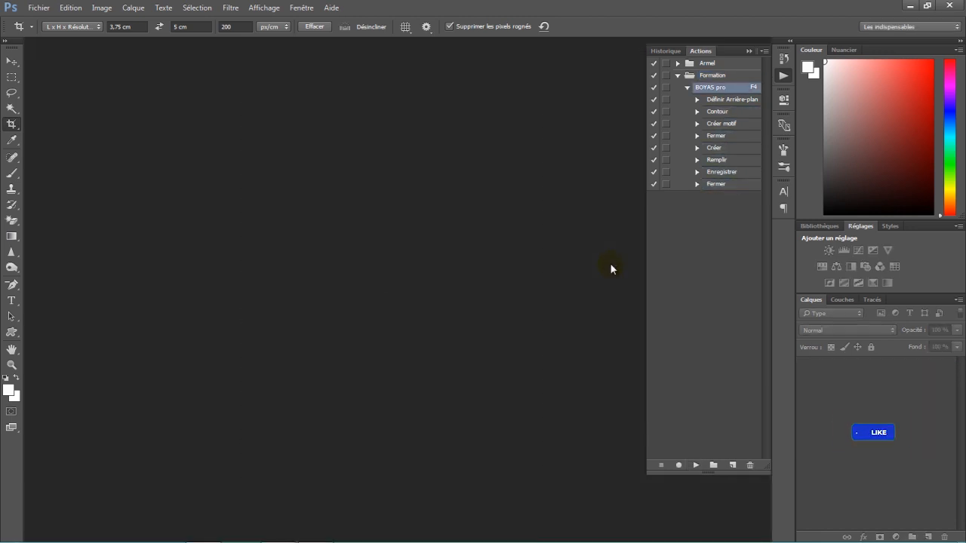
Place the generated Sans titre-1 file in open desktop space, view it in the Windows photo viewer, and return to Photoshop.
left_click(912, 6)
left_click_drag(30, 269, 350, 180)
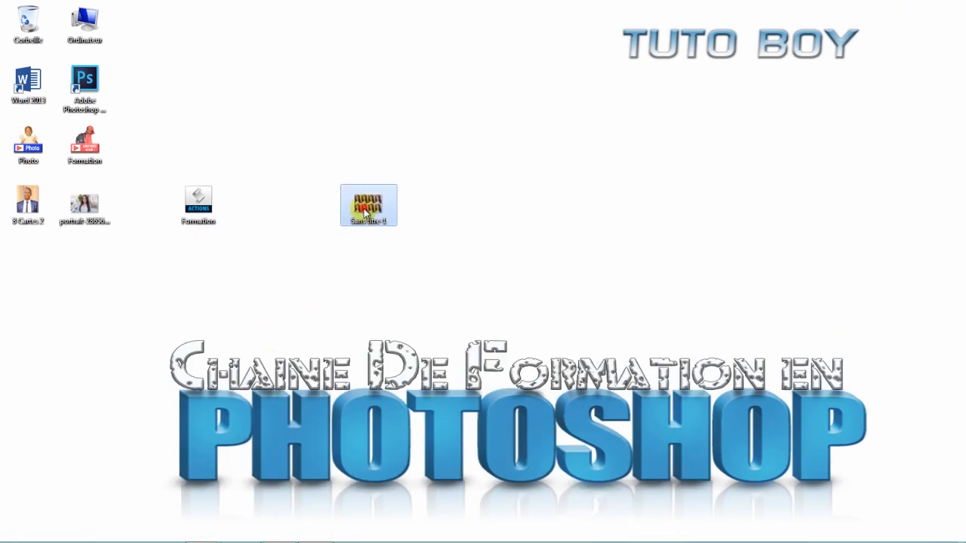
double_click(365, 210)
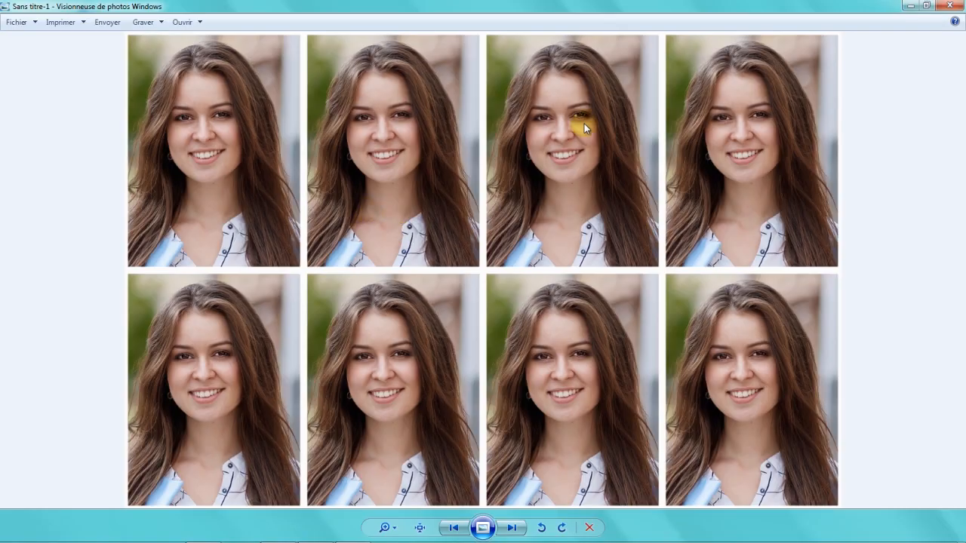
left_click(949, 5)
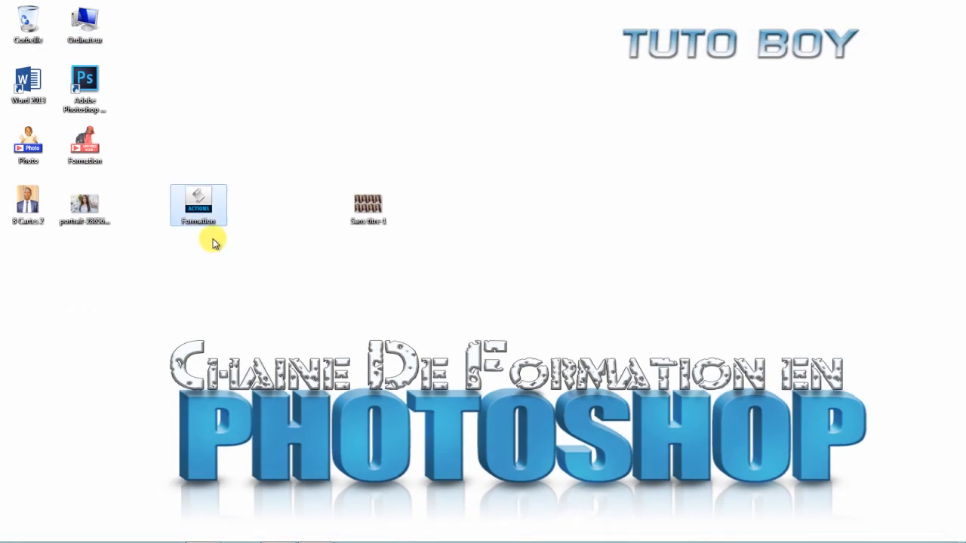
left_click(205, 202)
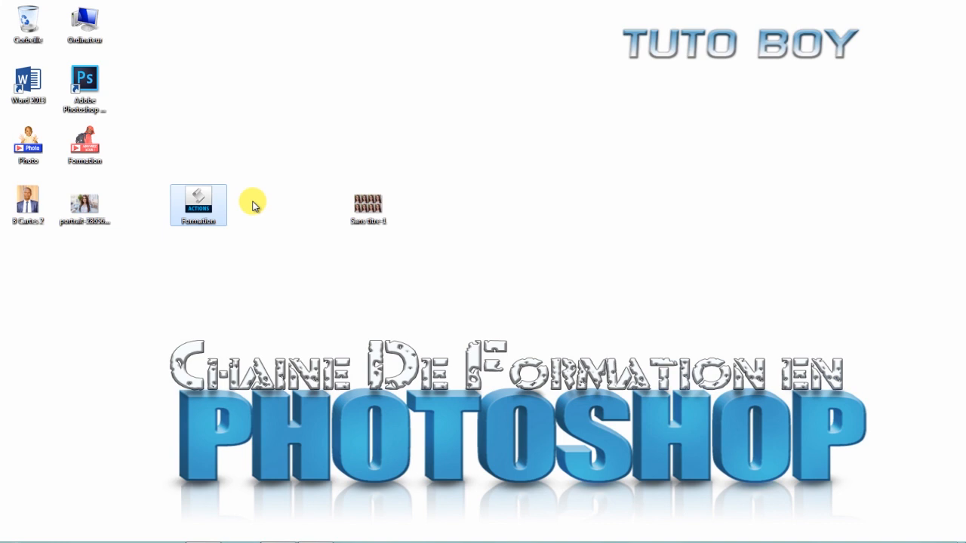
double_click(89, 83)
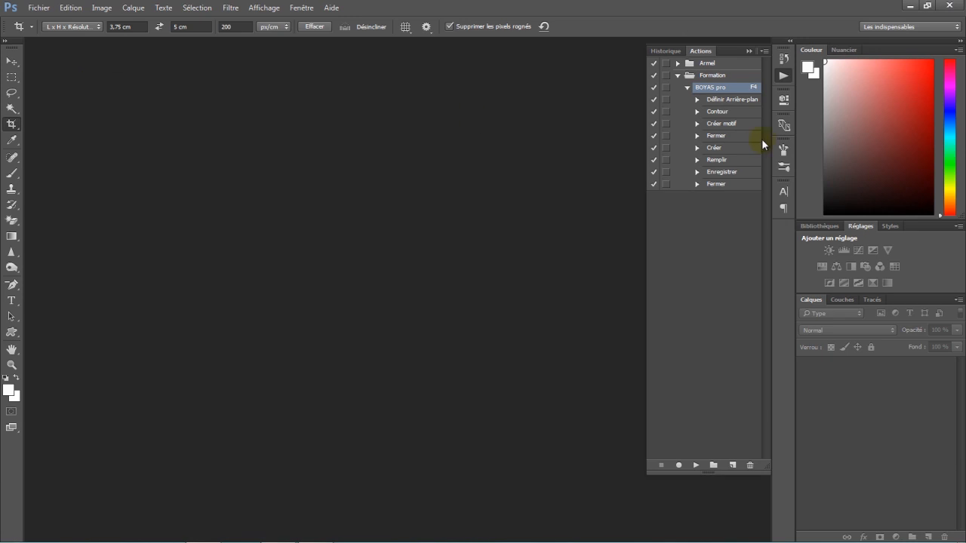
Delete both action sets, including Formation, from the Actions panel, then shorten and collapse the empty panel.
left_click(677, 75)
left_click_drag(731, 78, 750, 465)
left_click_drag(736, 64, 744, 137)
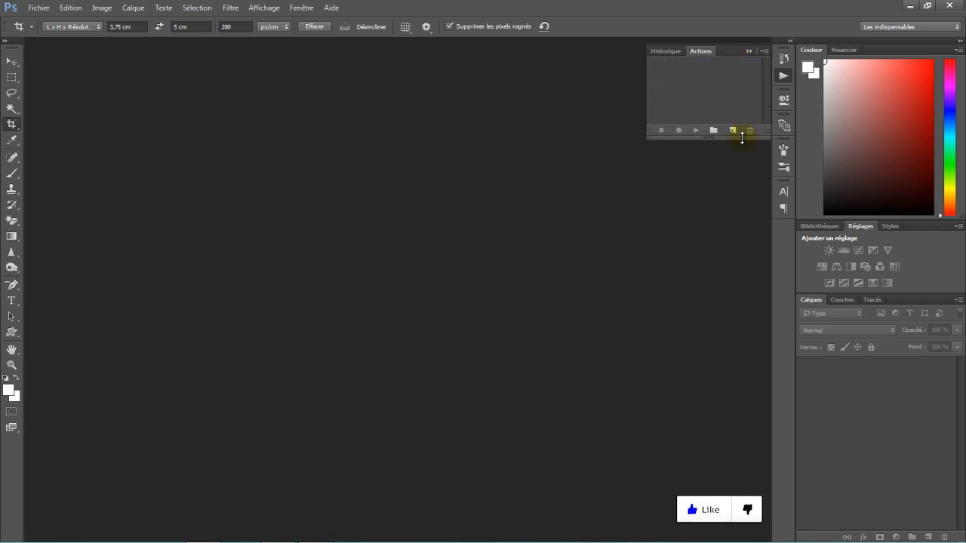
left_click(748, 51)
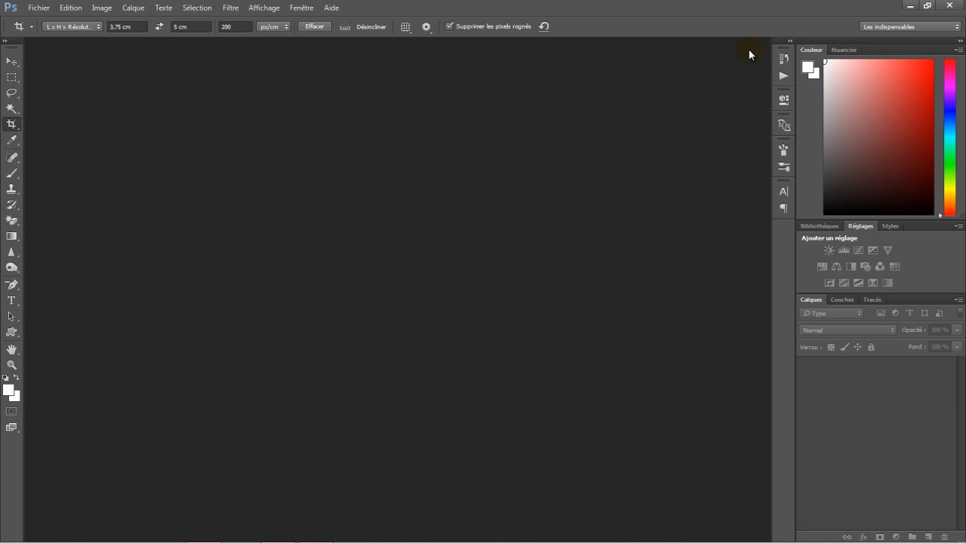
Move the Sans titre-1 image from the desktop to the Recycle Bin and empty the bin permanently.
left_click(908, 6)
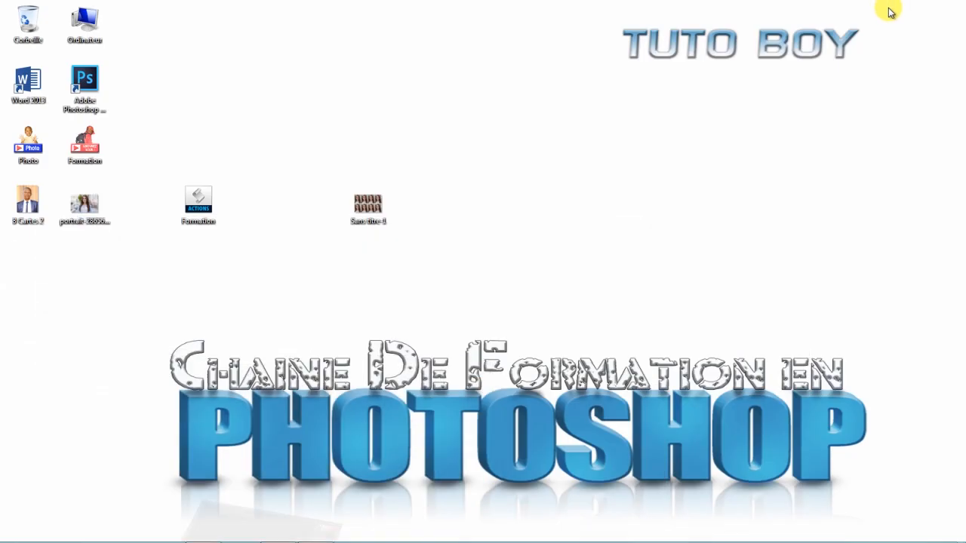
left_click_drag(367, 203, 28, 23)
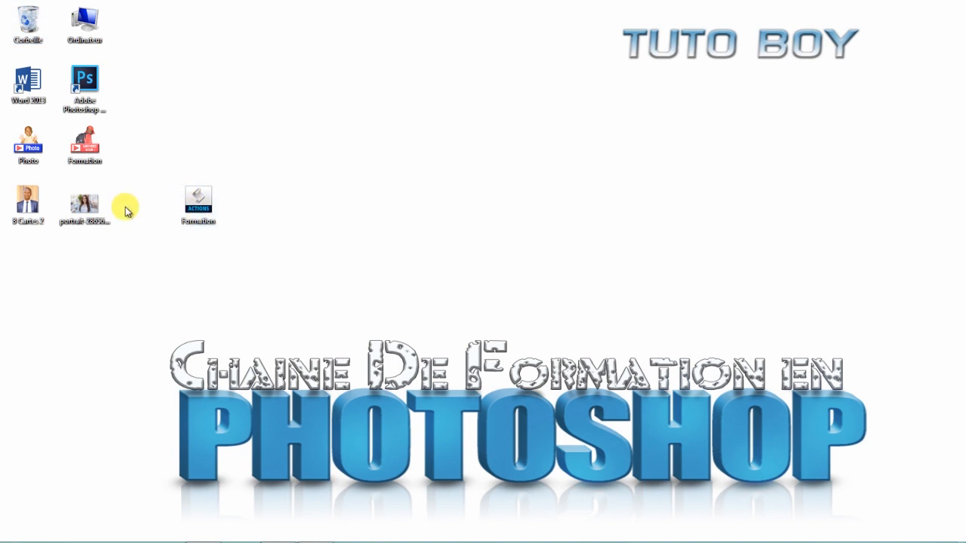
right_click(27, 29)
left_click(76, 50)
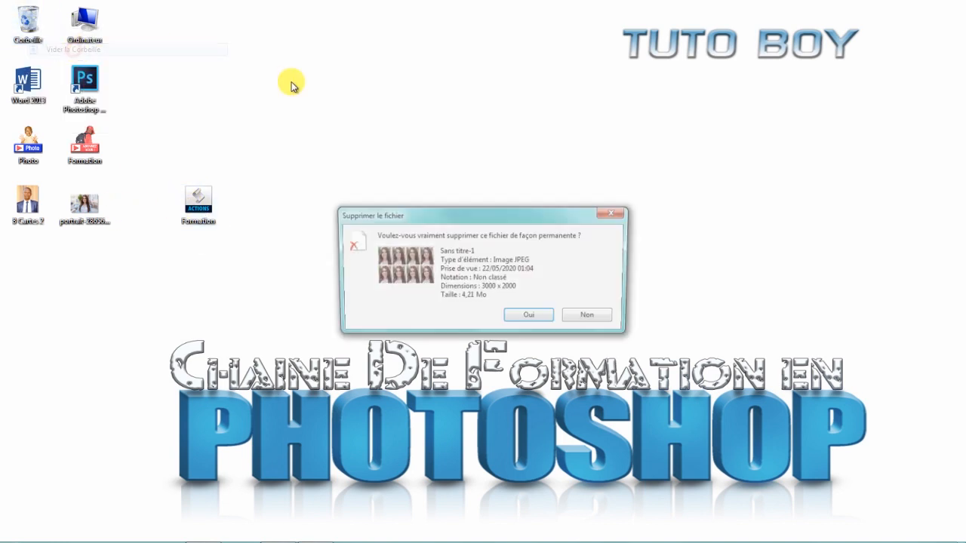
left_click(513, 311)
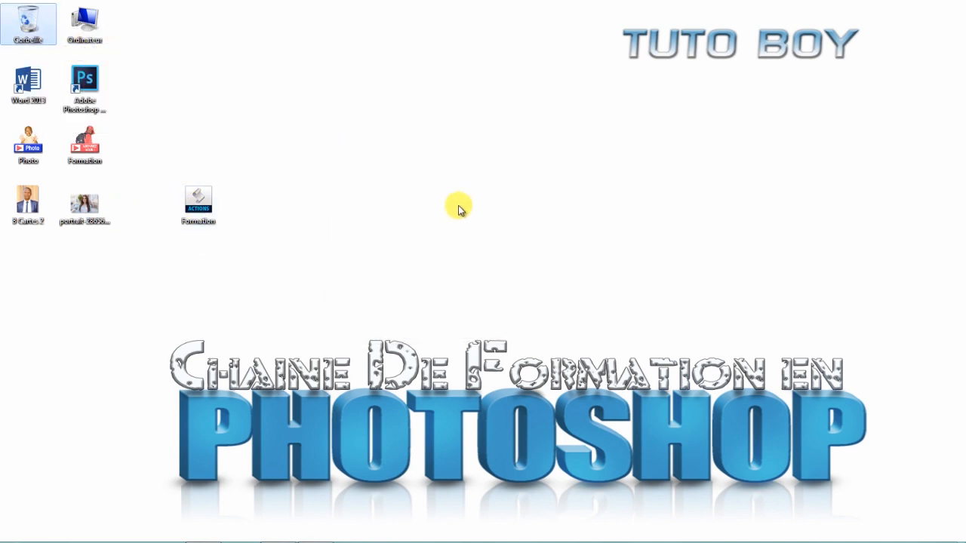
Load the Formation actions file from the desktop into Photoshop and display the Actions panel.
left_click(198, 204)
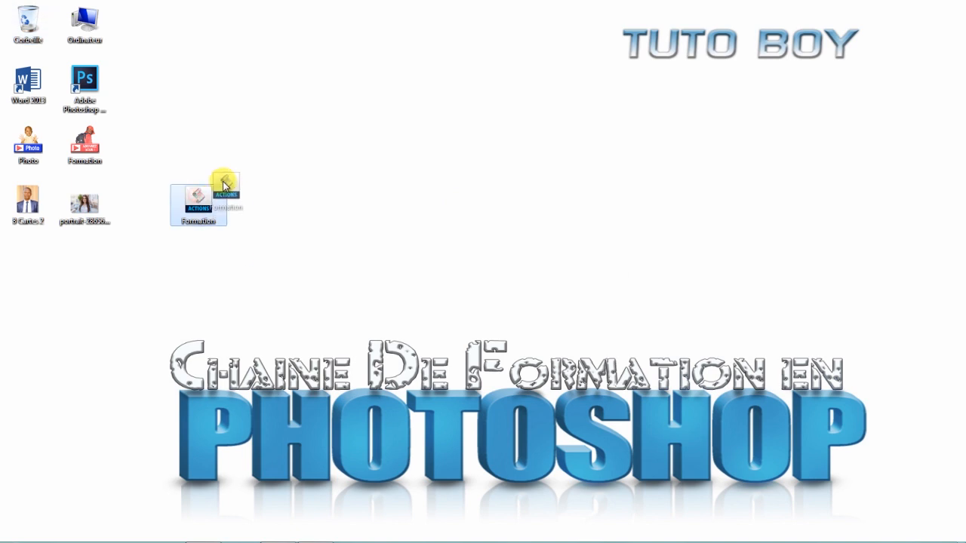
double_click(199, 210)
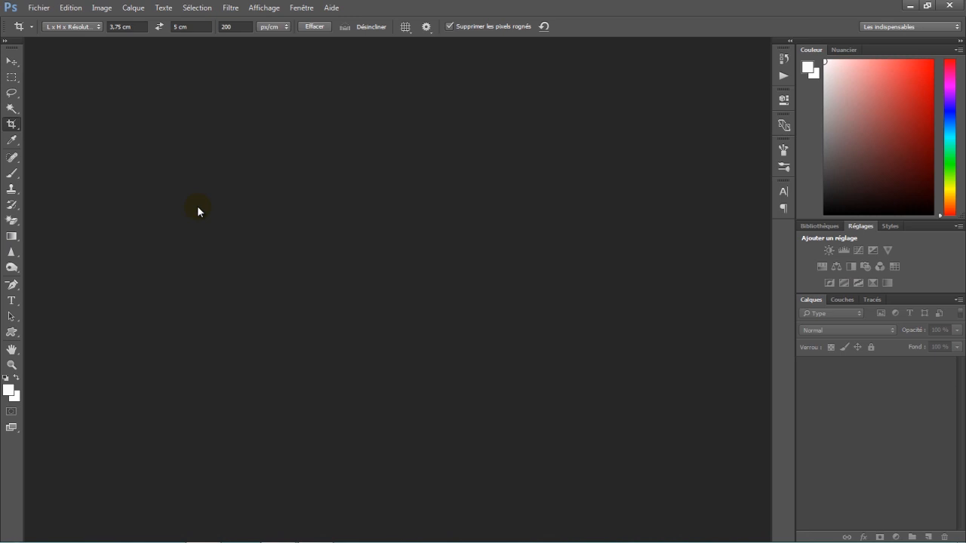
left_click(782, 79)
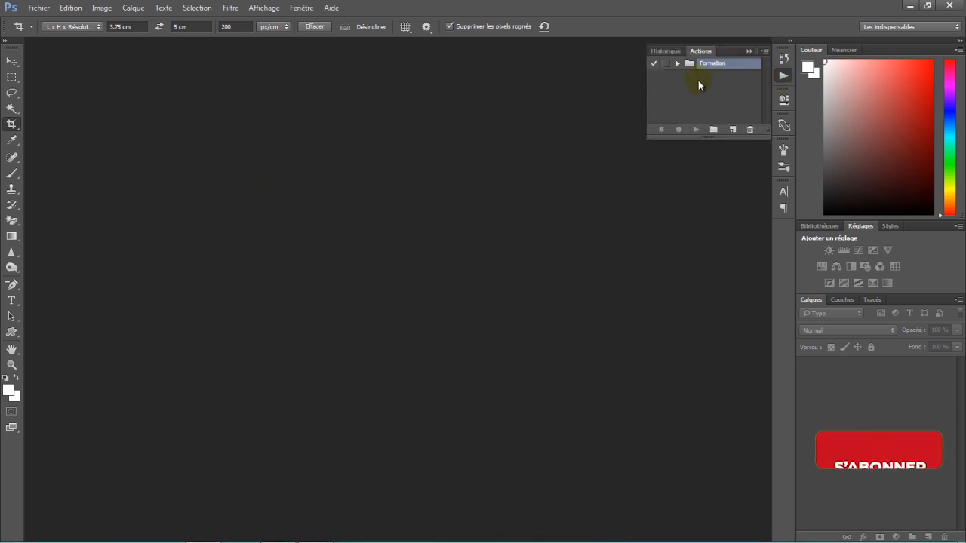
Open portrait-2865605_1920 and crop it to the woman's head and shoulders at 3.75 × 5 cm and 200 px/cm.
left_click(38, 8)
left_click(44, 32)
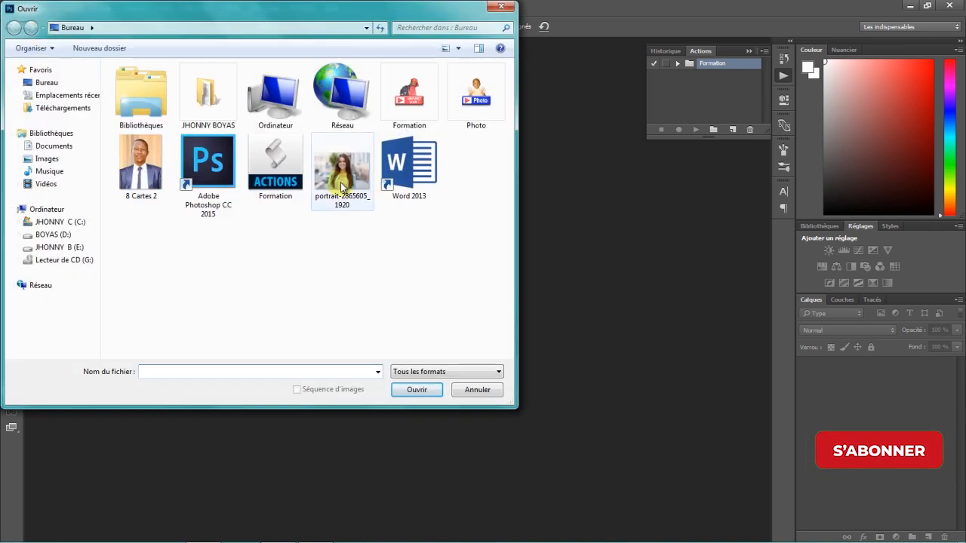
left_click(343, 185)
left_click(402, 390)
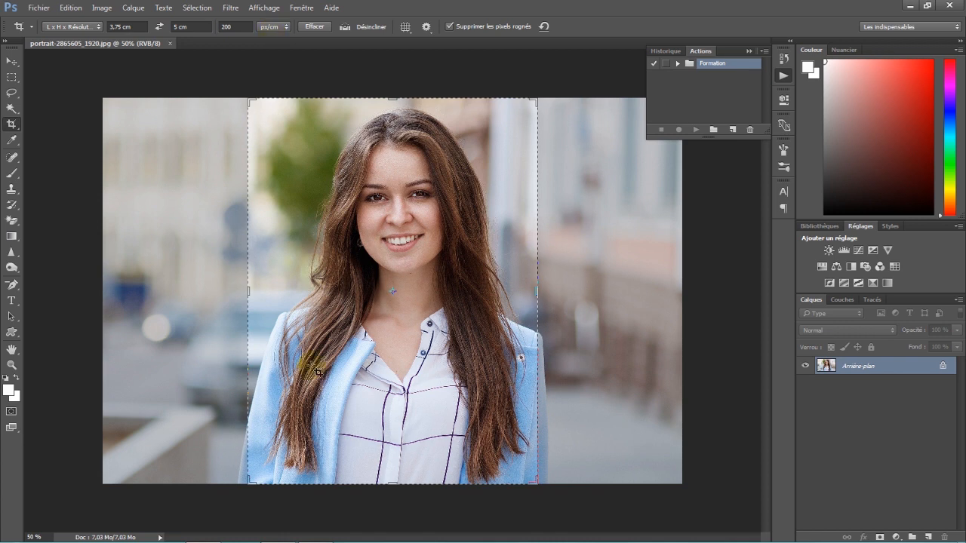
left_click_drag(249, 481, 300, 424)
left_click_drag(381, 401, 411, 400)
left_click(584, 26)
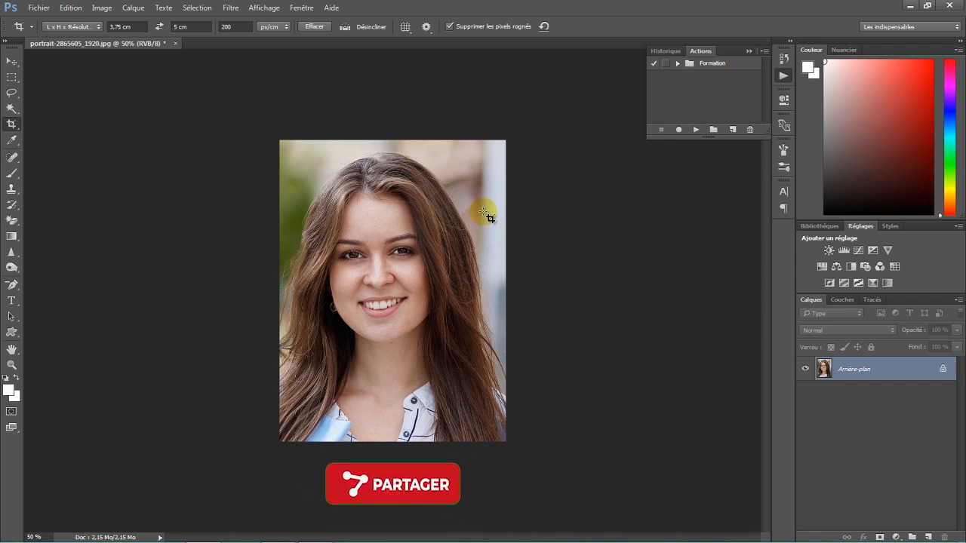
Check the shortcut assigned to BOYAS pro in the Formation set and use it to run the action on the cropped portrait.
left_click(677, 64)
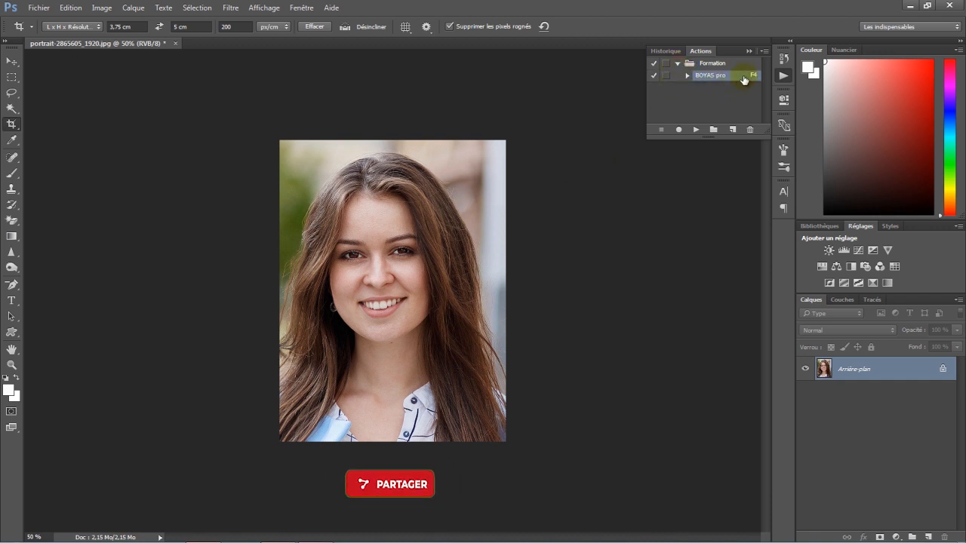
left_click(678, 65)
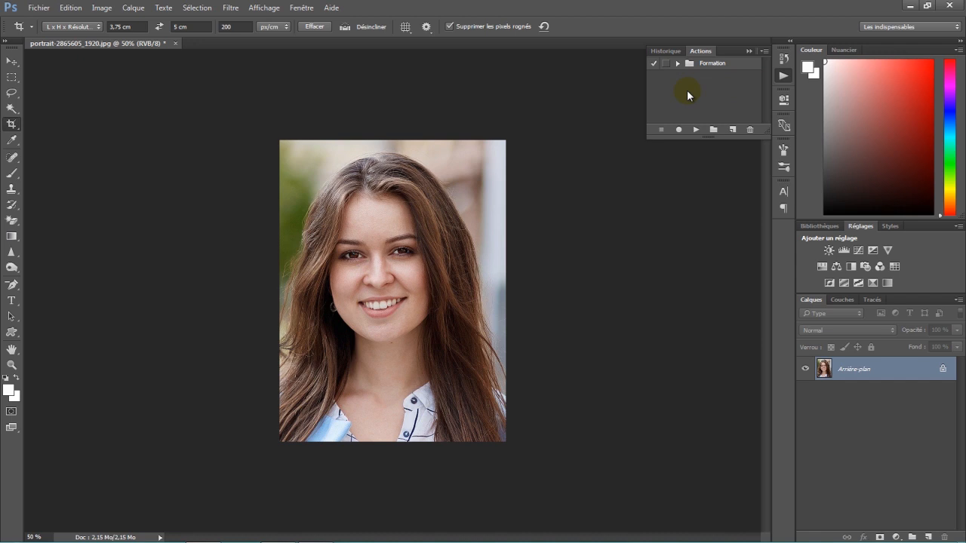
key("F4")
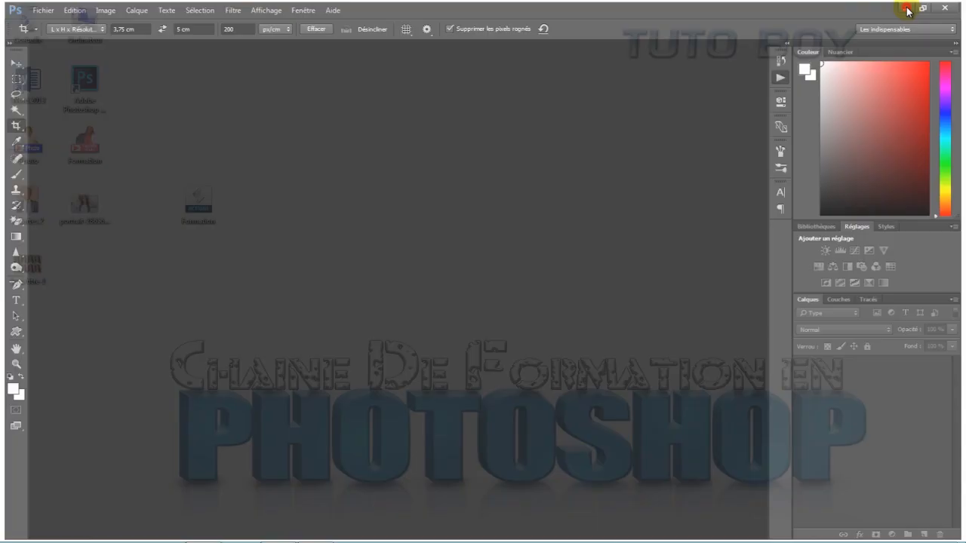
Switch to the desktop, place the generated Sans titre-1 file in open space, and view it in the Windows photo viewer.
left_click(909, 5)
left_click_drag(38, 276, 363, 179)
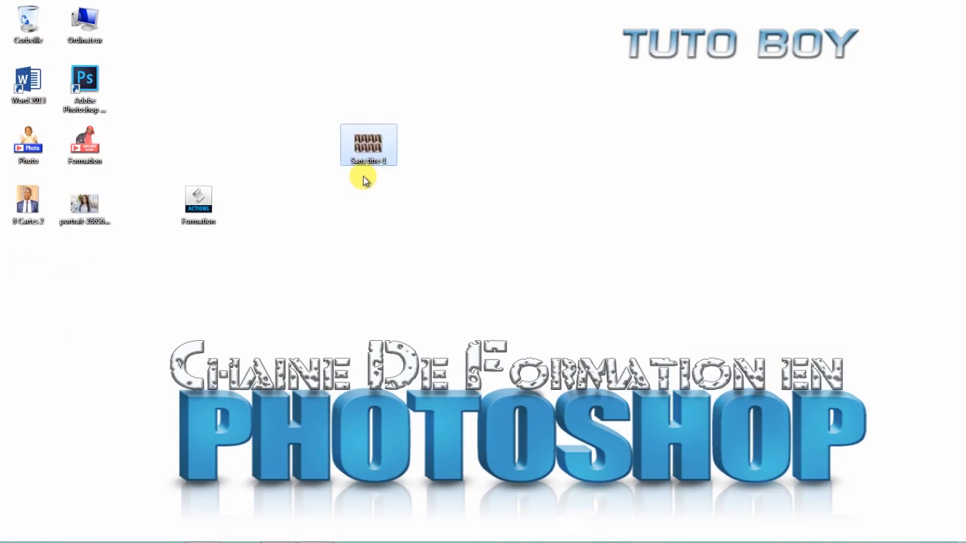
double_click(368, 151)
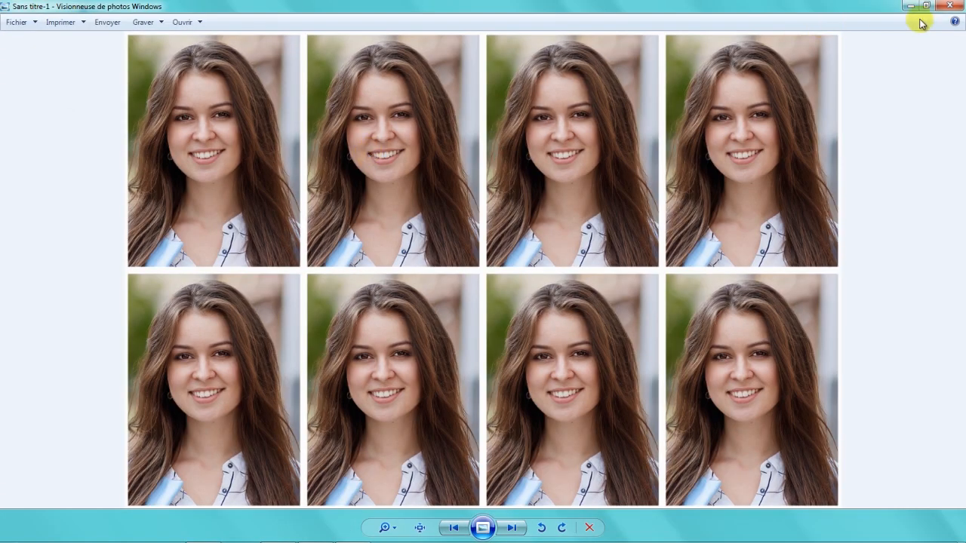
left_click(948, 6)
Move the Sans titre-1 image and the Formation actions file to the Recycle Bin and empty it.
left_click_drag(368, 147, 29, 27)
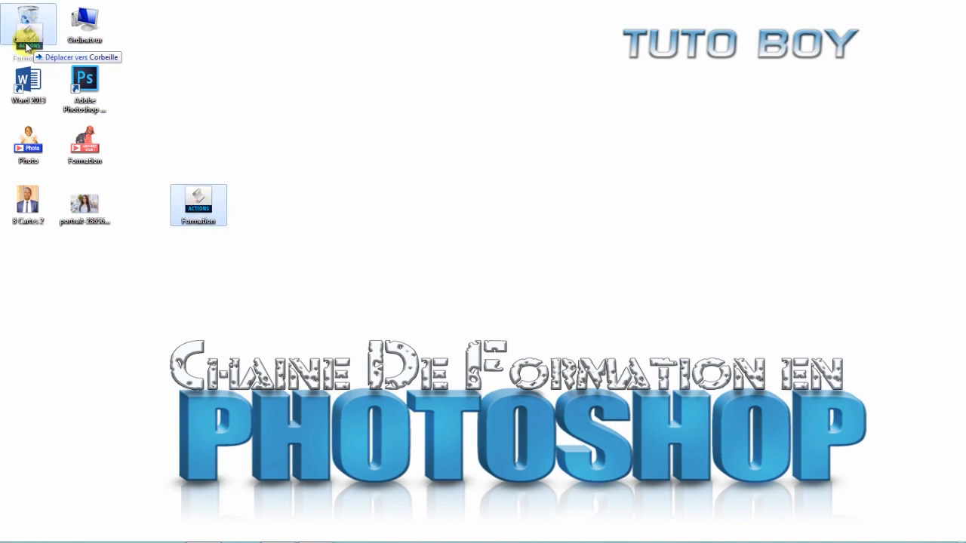
right_click(25, 26)
left_click(99, 45)
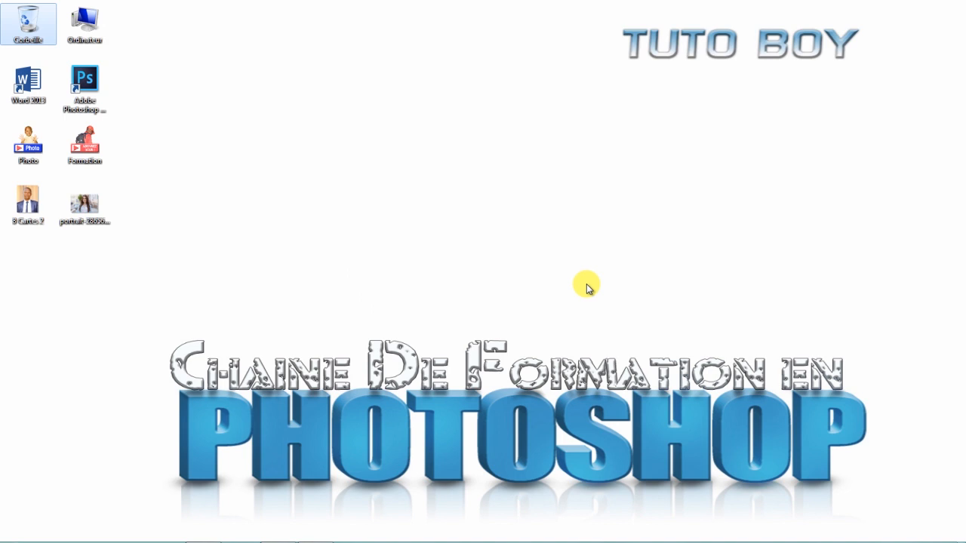